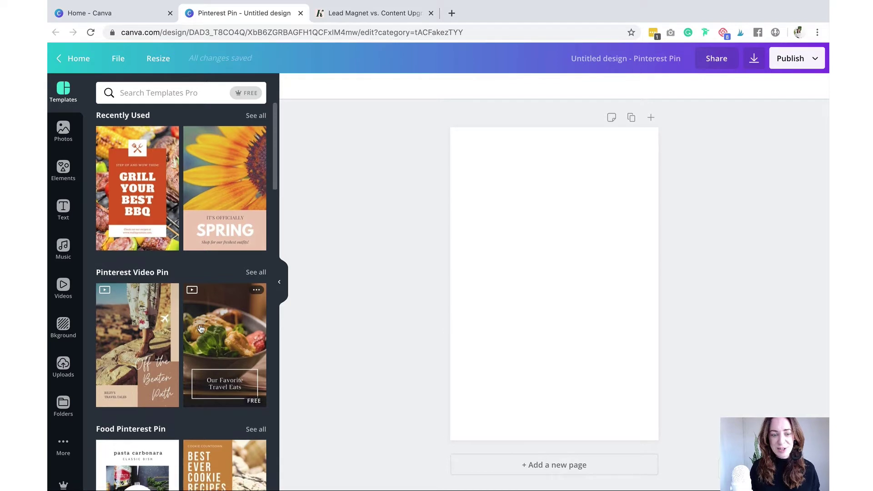
- Apply the Grill Your Best BBQ template to the blank pin and remove its grilled food background photo
scroll(201, 325, down, 6)
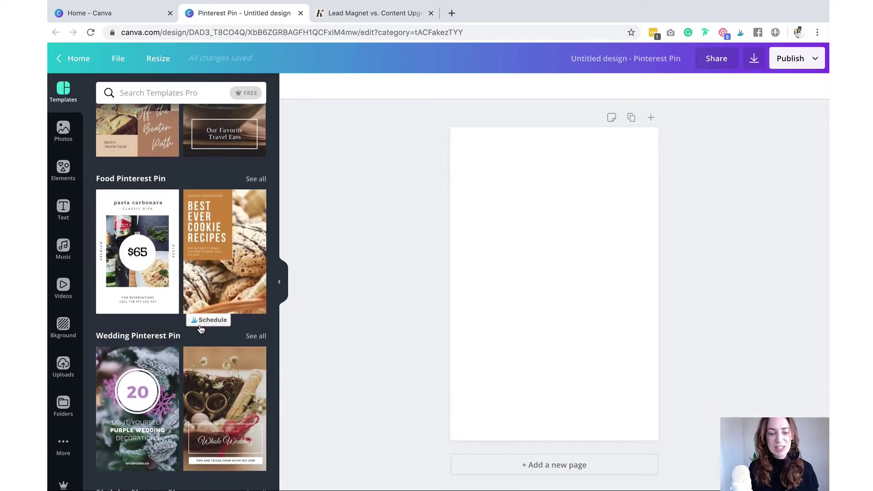
scroll(189, 364, down, 5)
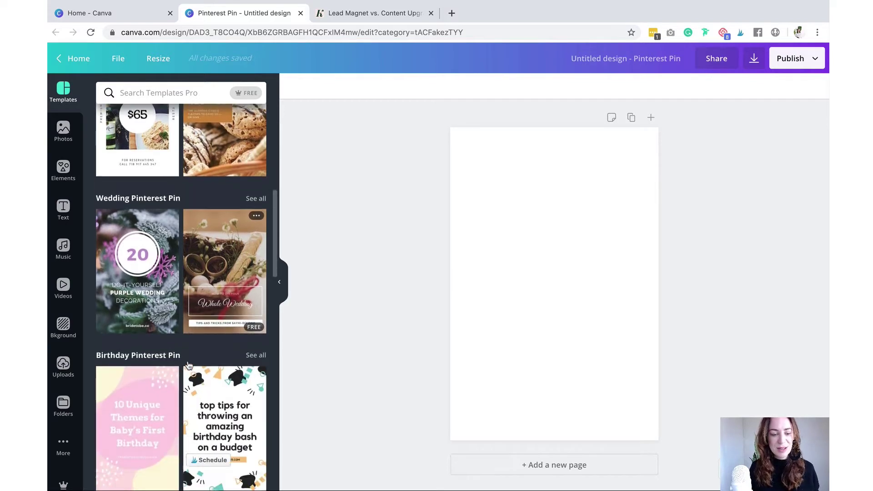
scroll(189, 363, down, 3)
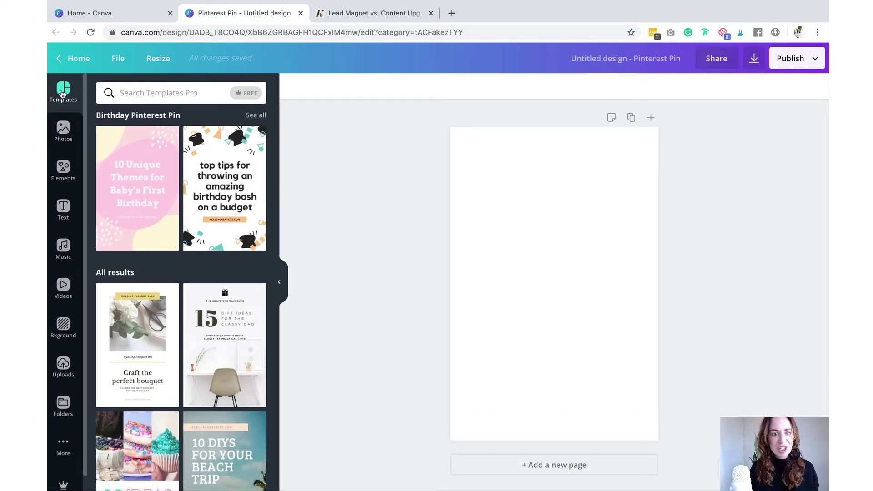
scroll(192, 155, down, 3)
scroll(192, 154, down, 7)
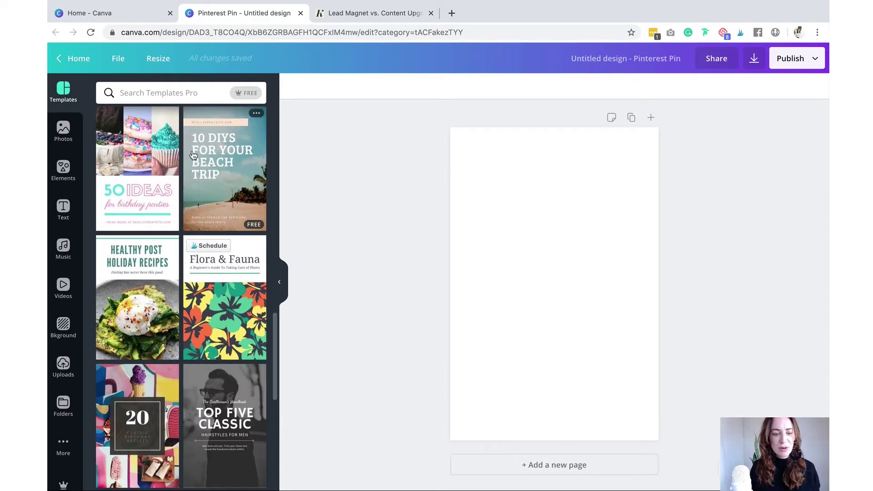
scroll(193, 156, down, 8)
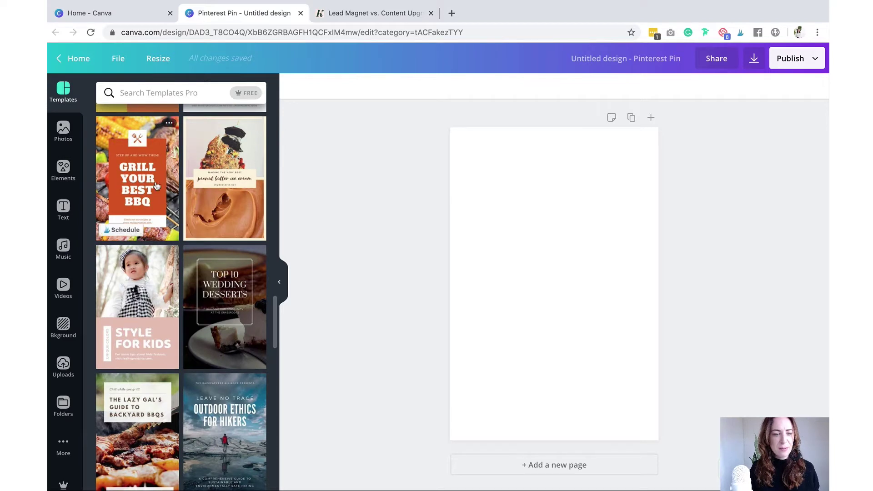
click(146, 181)
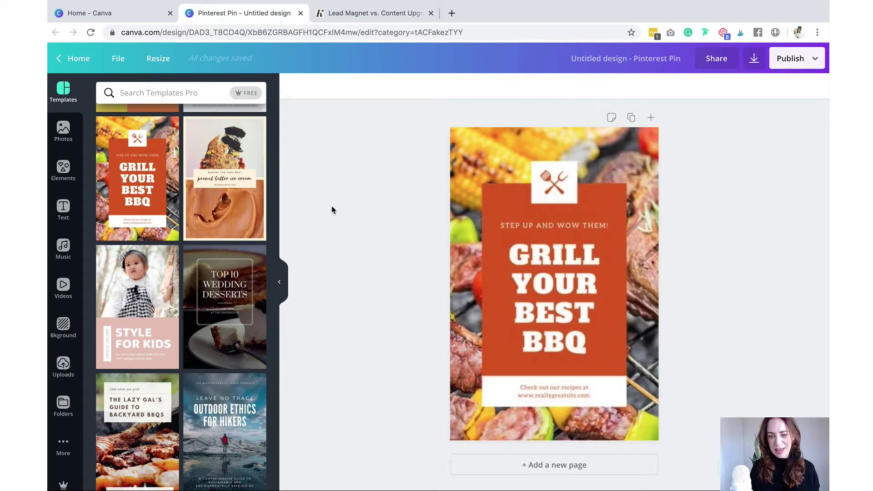
click(571, 142)
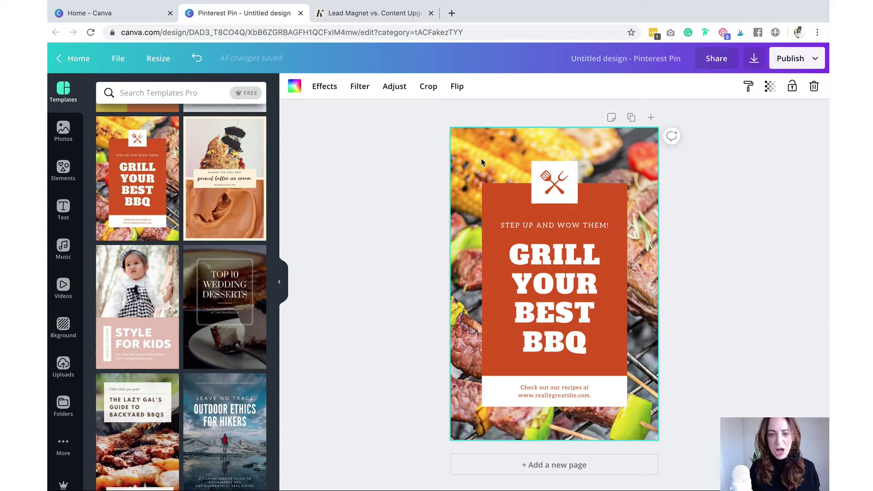
key(Delete)
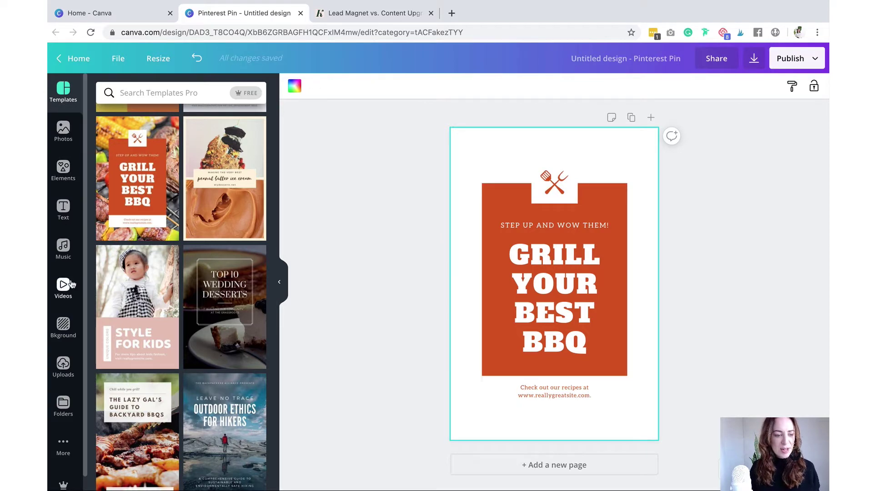
- Filter the photo library to show only Free and Pro images
click(66, 141)
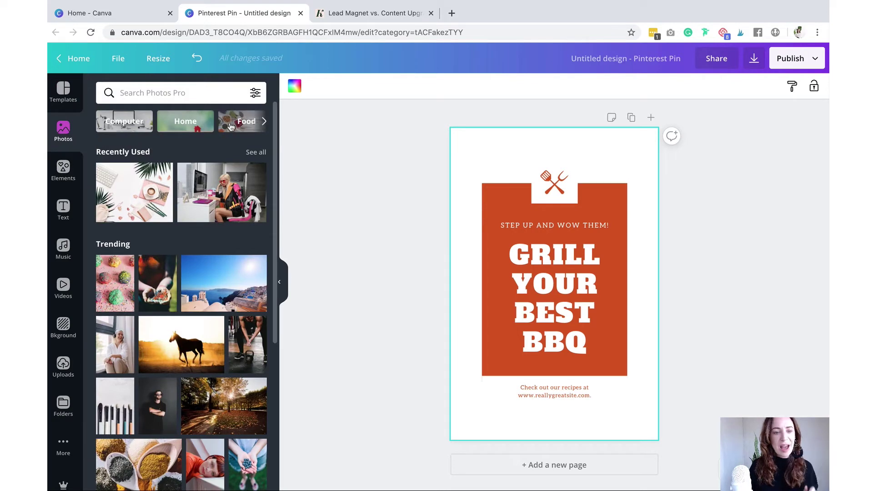
click(255, 93)
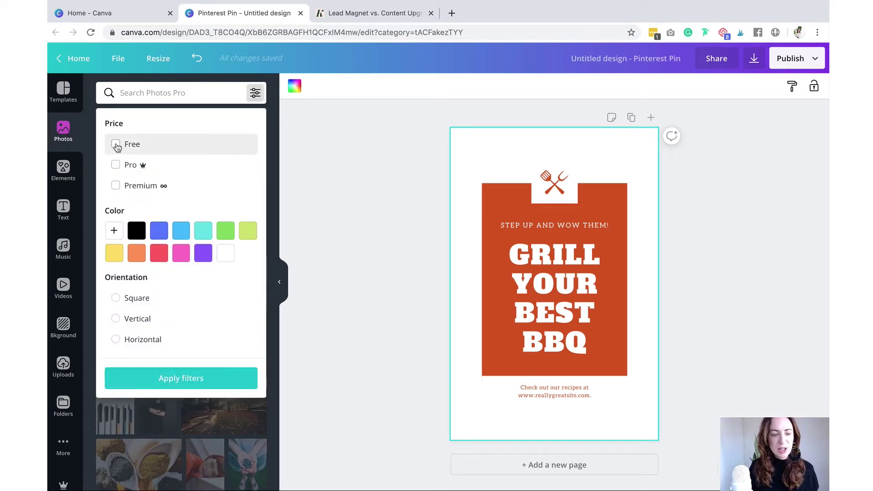
click(116, 145)
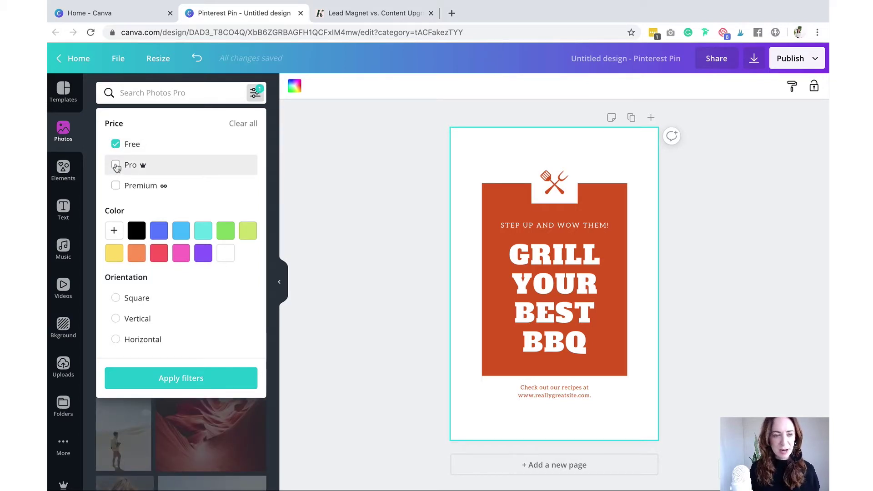
click(116, 166)
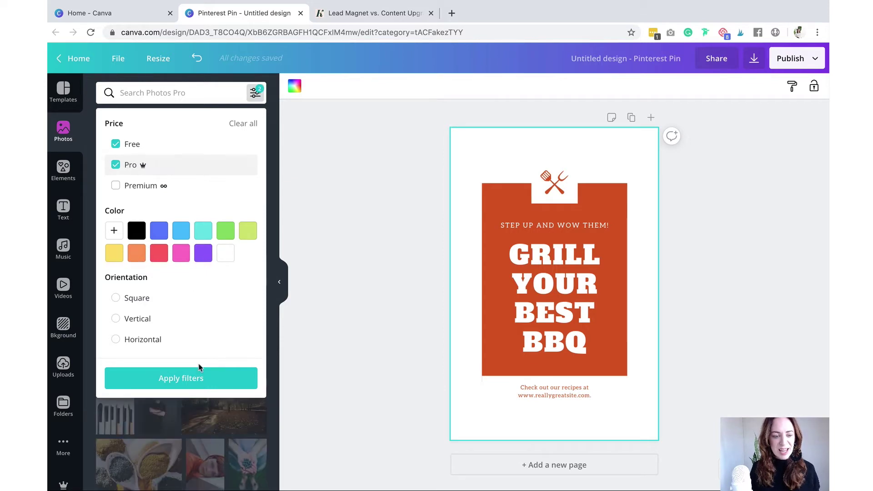
click(201, 379)
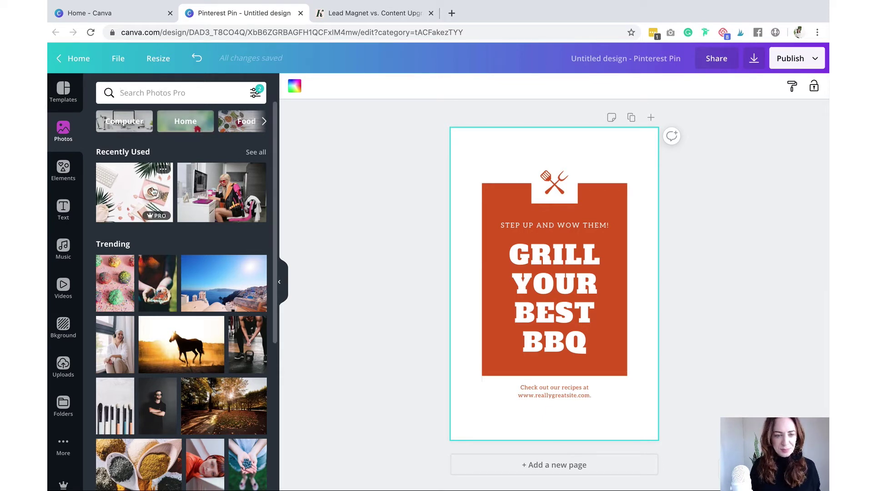
- Add the recently used pink desk photo with keyboard and palm leaves, enlarge it to fill the pin, and send it to the back
click(118, 191)
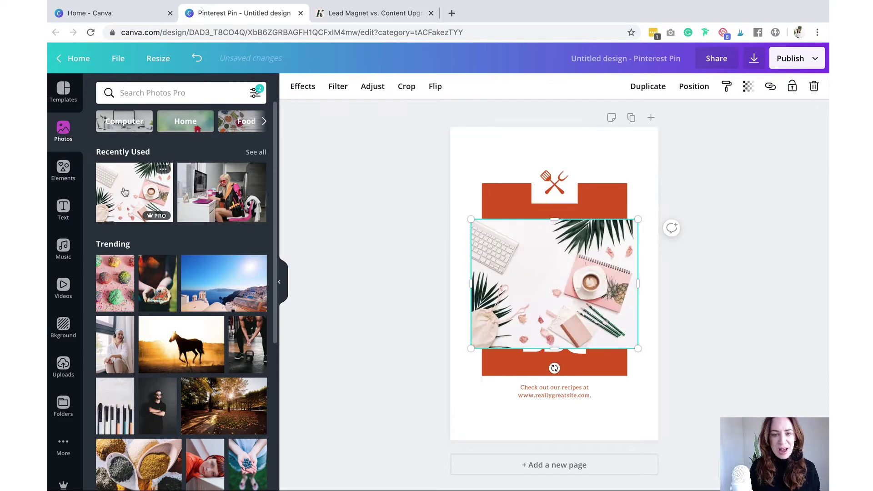
drag(564, 272, 542, 174)
drag(615, 248, 808, 397)
drag(560, 275, 530, 285)
drag(417, 425, 388, 472)
key(ctrl+alt+bracketleft)
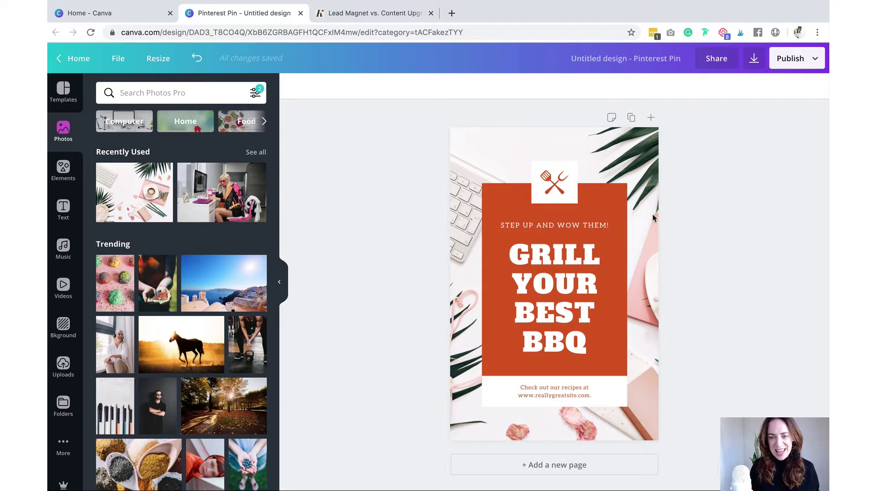
- Change the orange rectangle behind the heading to white
right_click(610, 205)
click(294, 86)
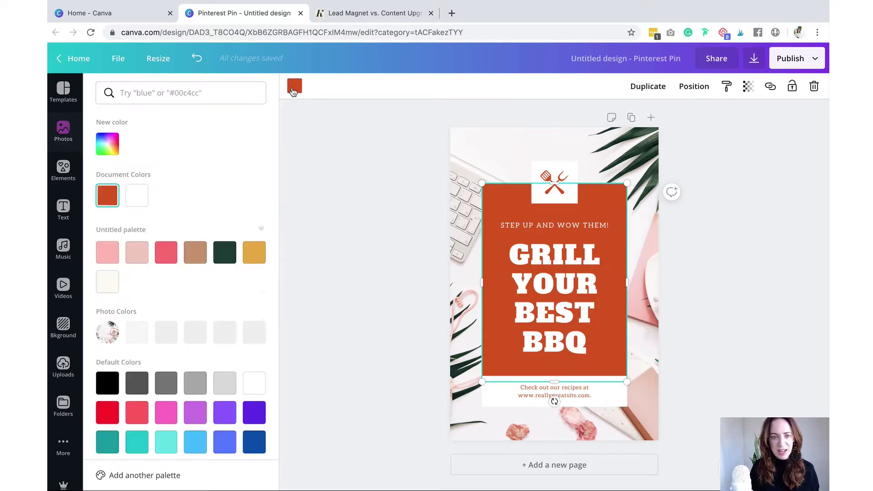
click(135, 194)
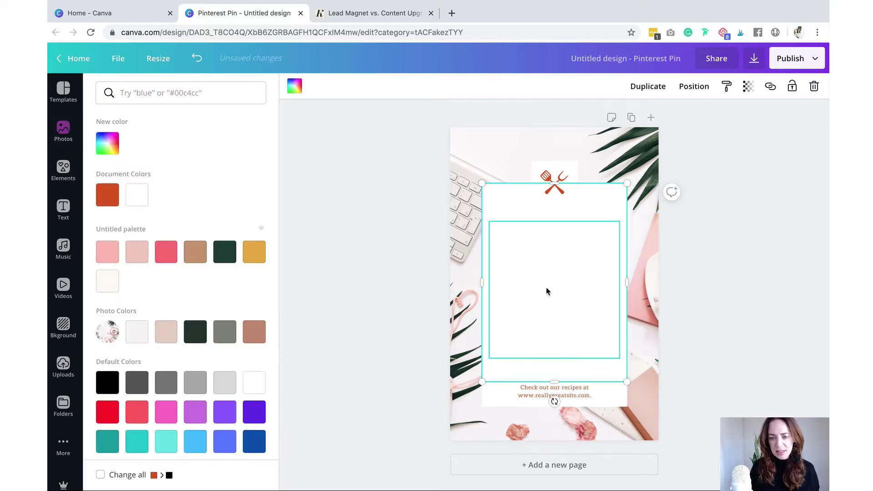
- Recolor the Grill Your Best BBQ heading and the website text below it with the palette's dark green
click(553, 292)
click(432, 86)
click(225, 252)
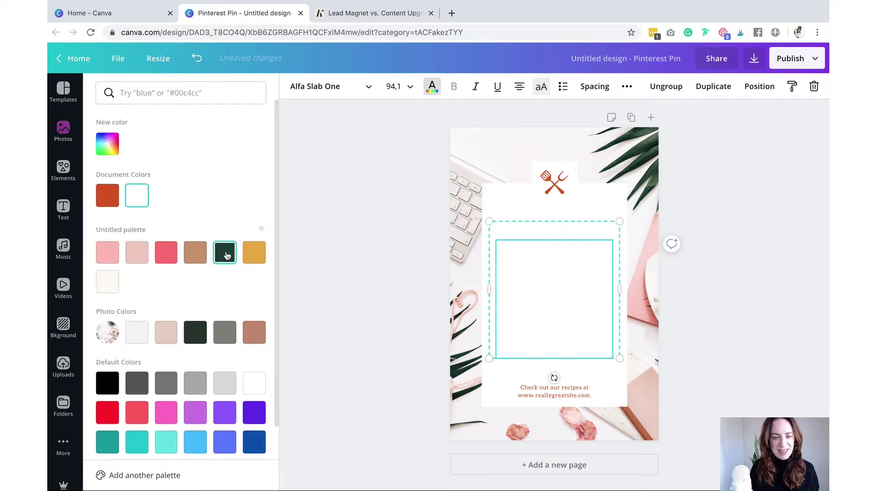
click(555, 391)
click(429, 88)
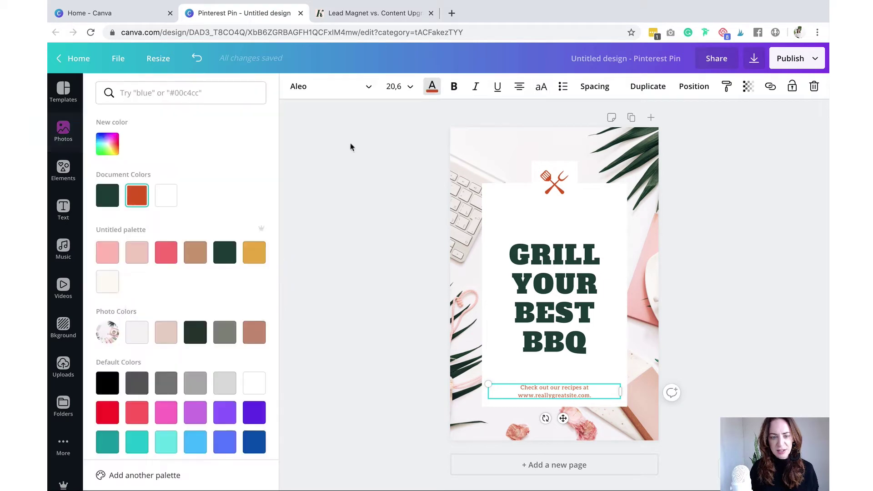
click(225, 252)
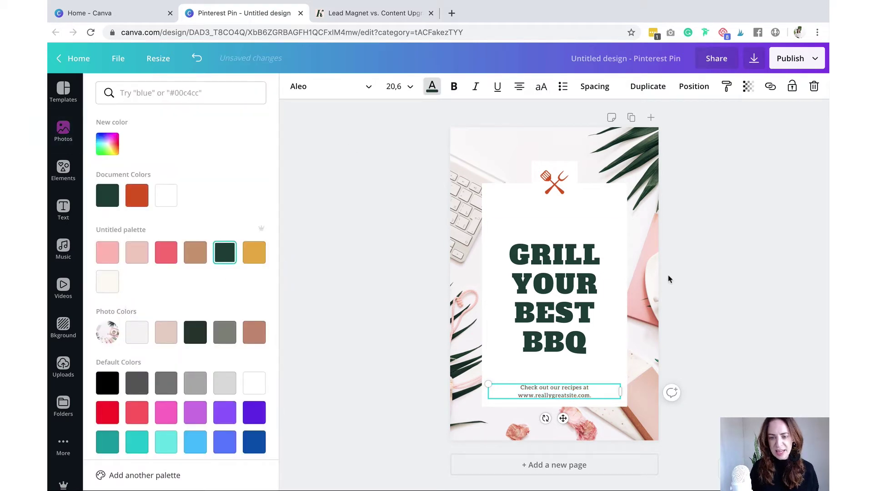
- Delete the grill tools icon and move the heading and website text up within the white box
click(557, 183)
key(Delete)
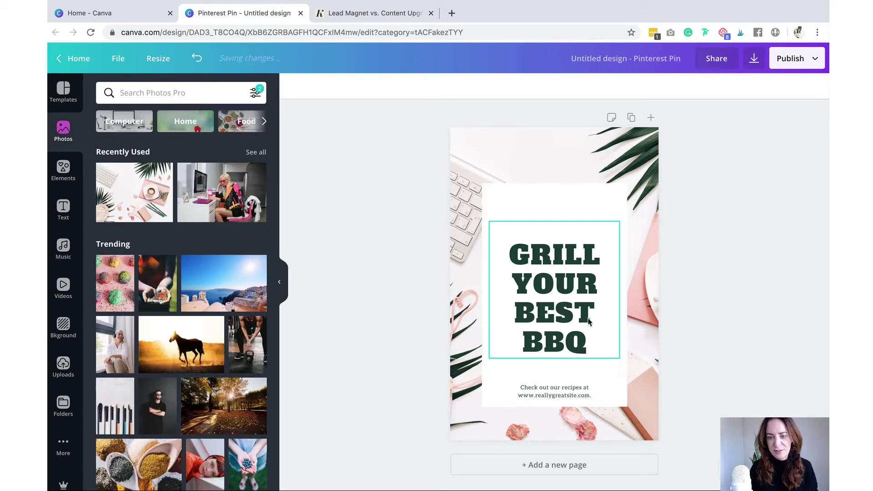
drag(556, 319, 555, 294)
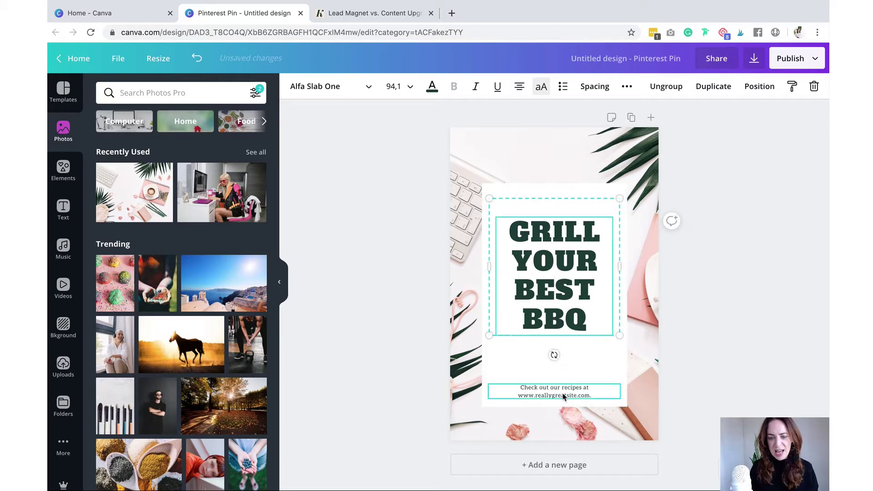
drag(554, 390, 566, 356)
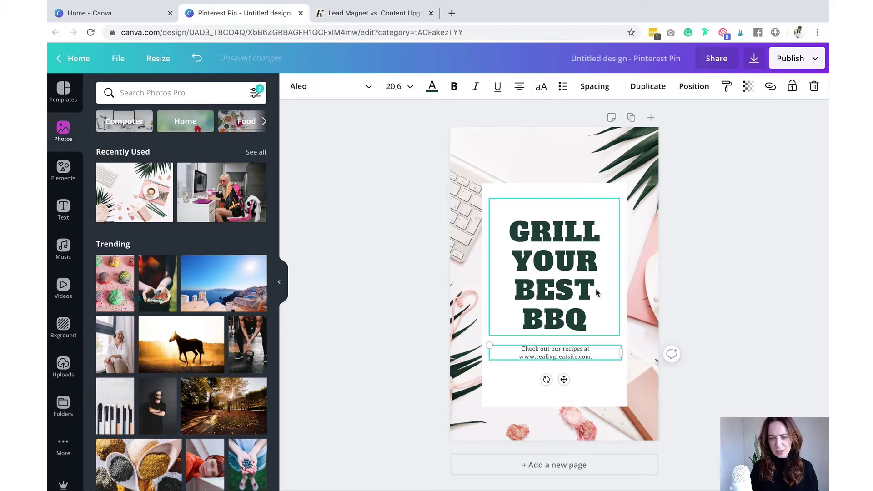
- Ungroup the heading from its tagline and recolor the "Step up and wow them!" tagline dark green
click(594, 291)
click(675, 89)
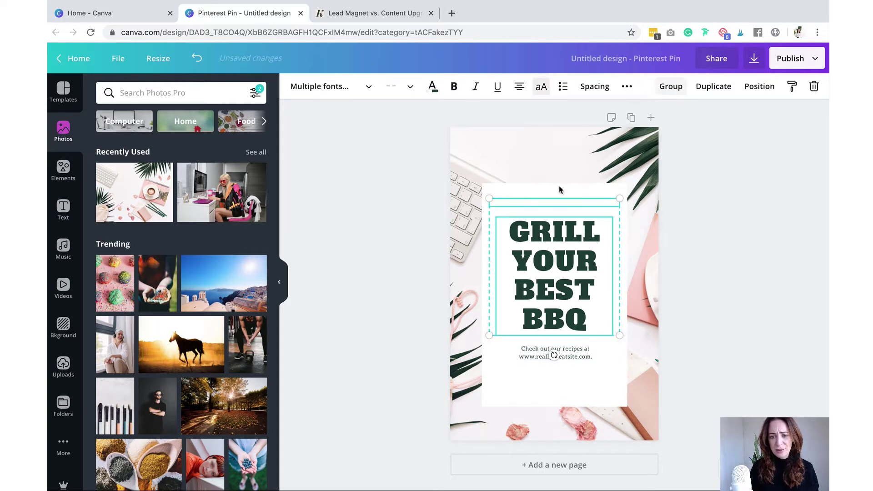
click(560, 203)
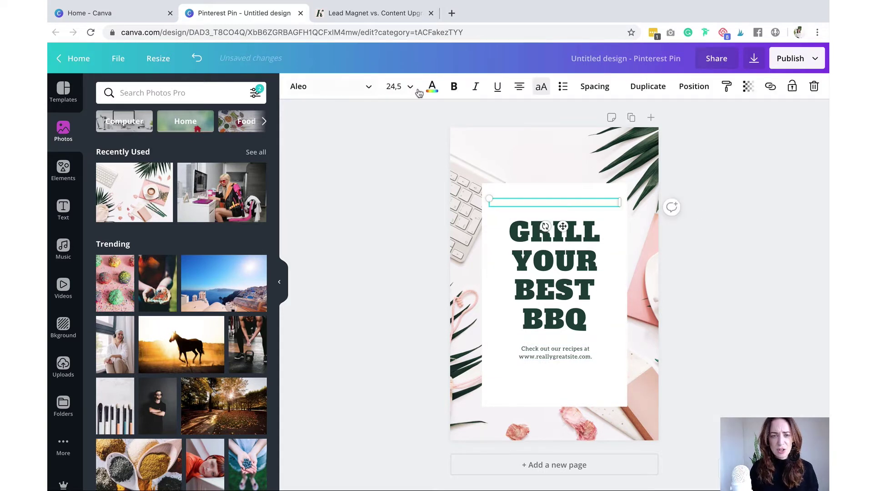
click(431, 88)
click(232, 250)
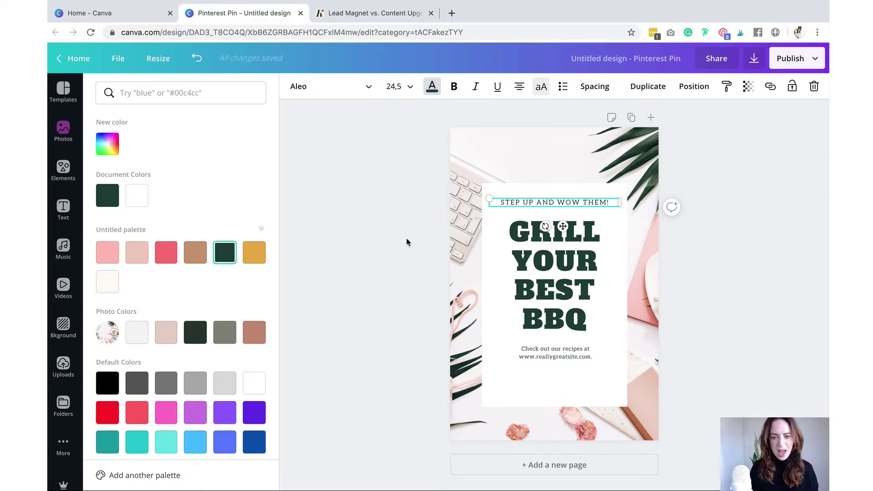
click(775, 259)
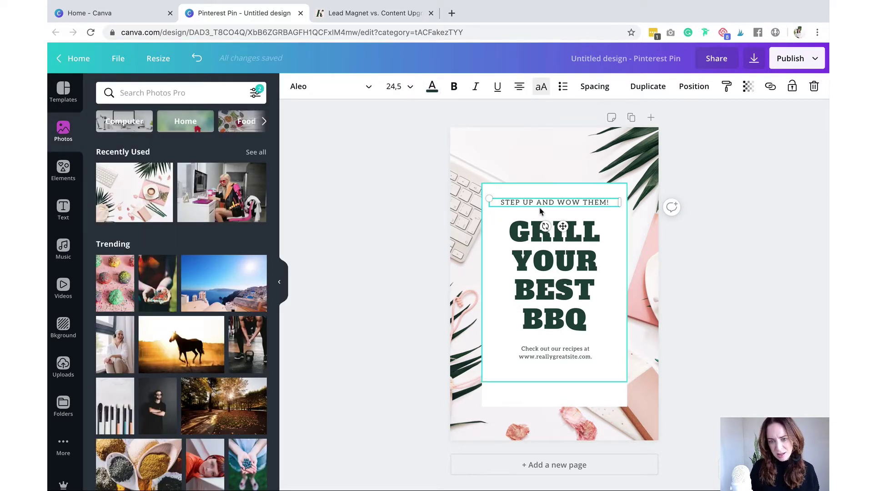
- Place the tagline directly below the heading with the website text lower down, and center-align the three texts with each other
drag(545, 206, 577, 383)
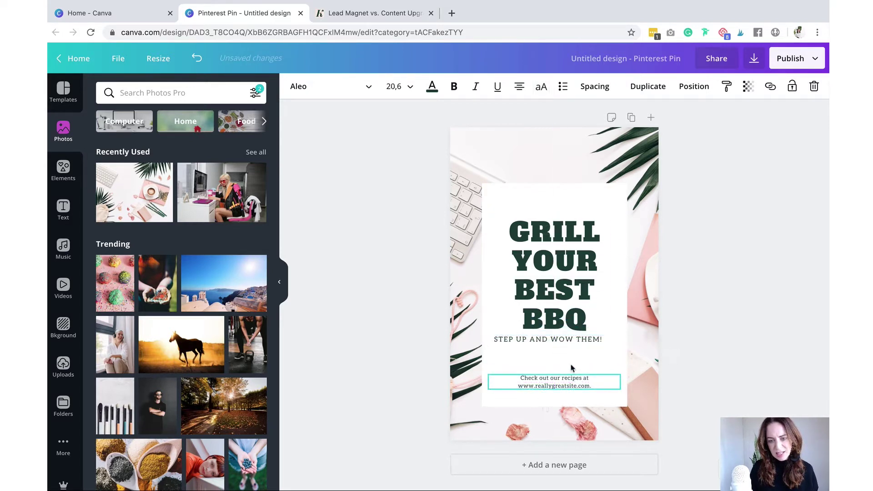
shift+click(561, 341)
shift+click(554, 286)
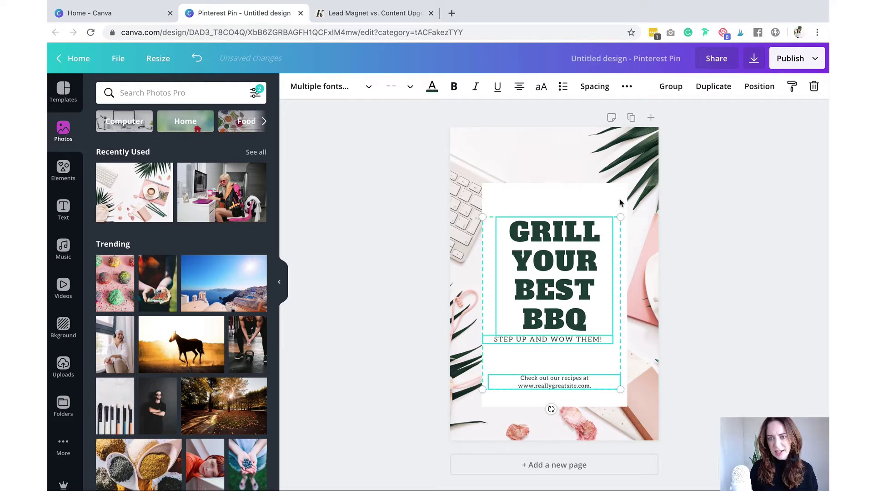
click(759, 86)
click(718, 211)
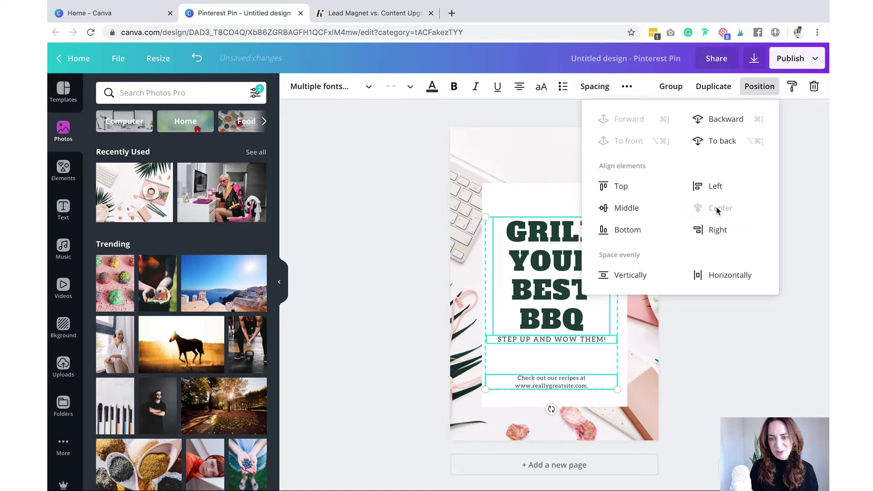
- Center-align the heading, tagline and website text with the white rectangle
shift+click(546, 204)
click(785, 87)
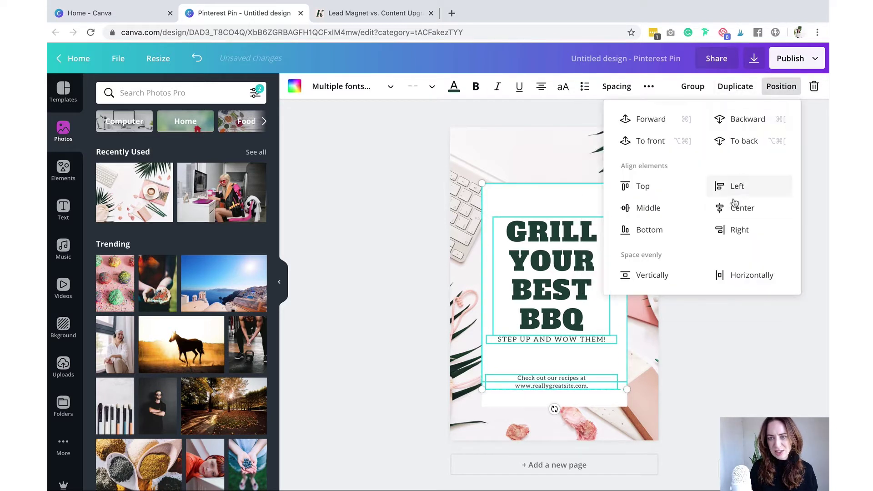
click(740, 208)
click(667, 291)
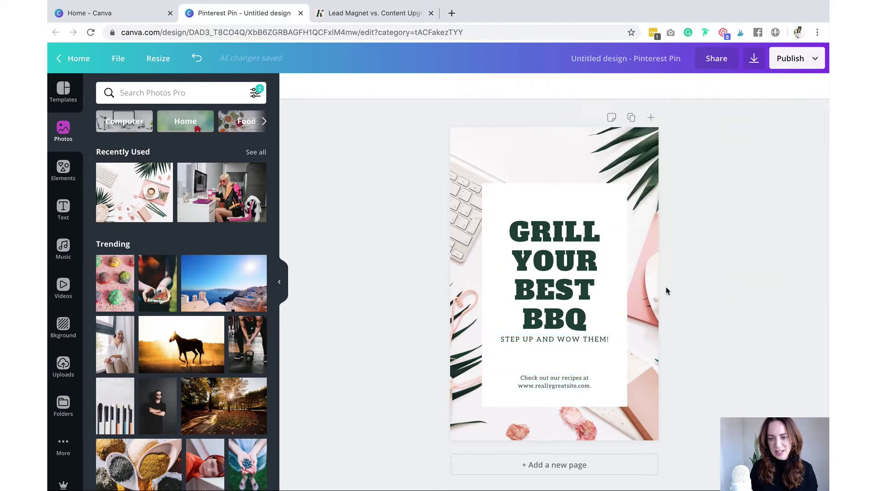
- Change the font of the "Grill your best BBQ" heading to Playfair Display
click(567, 268)
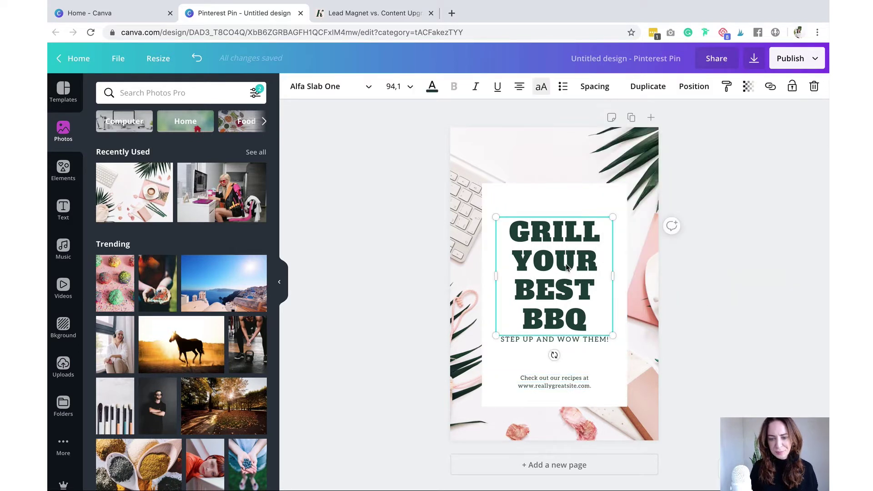
click(367, 94)
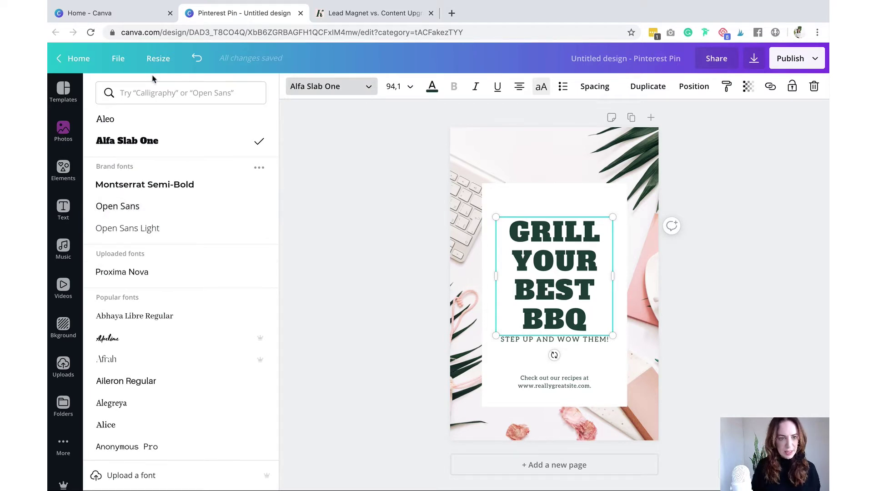
click(159, 87)
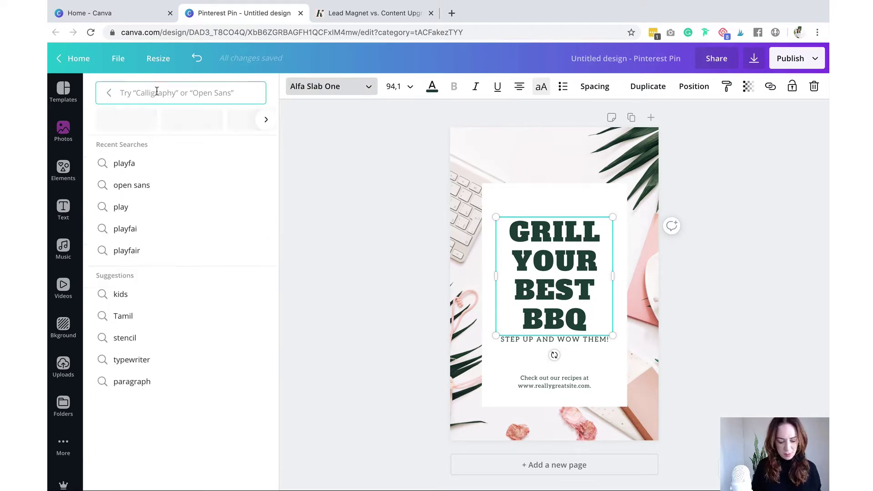
text(playfair)
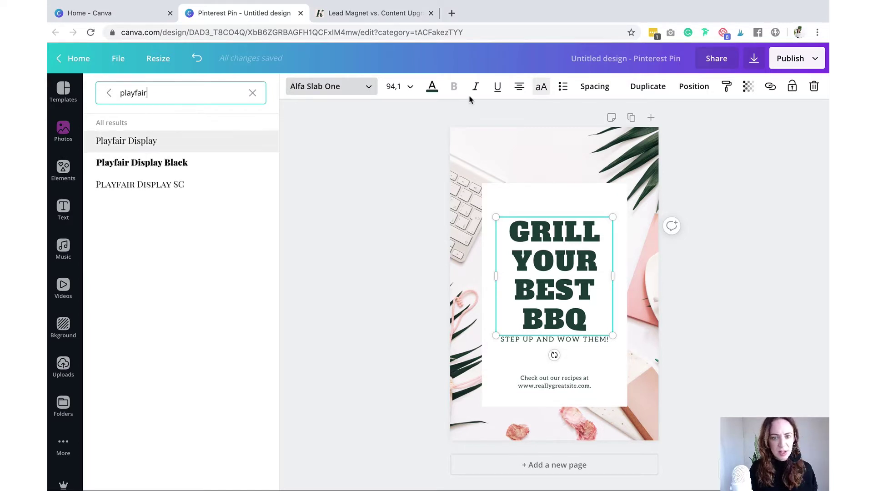
click(453, 88)
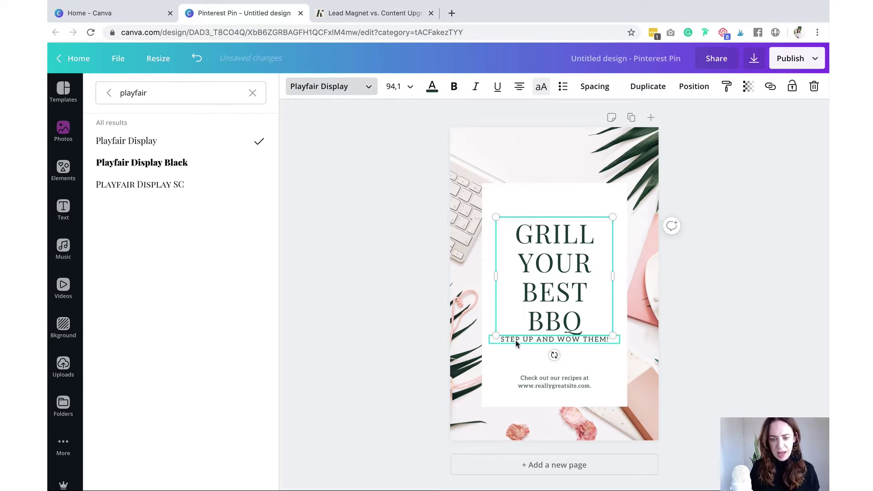
- Replace the recipe and website text near the white box's lower edge with "katewilkinsoncreative.com"
click(547, 382)
click(546, 382)
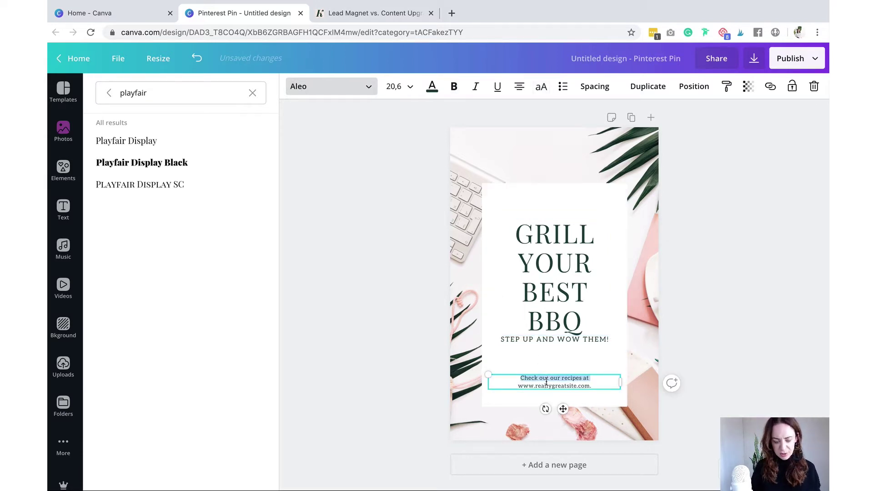
text(katewi)
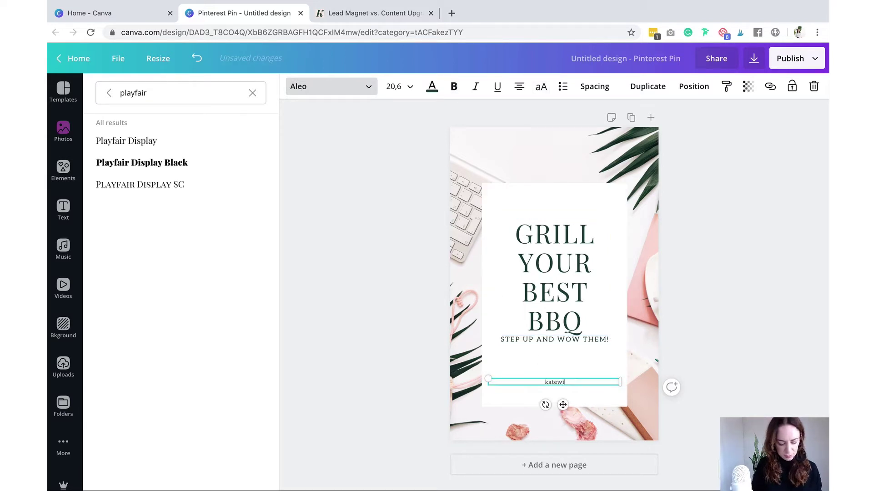
text(lkinsonc)
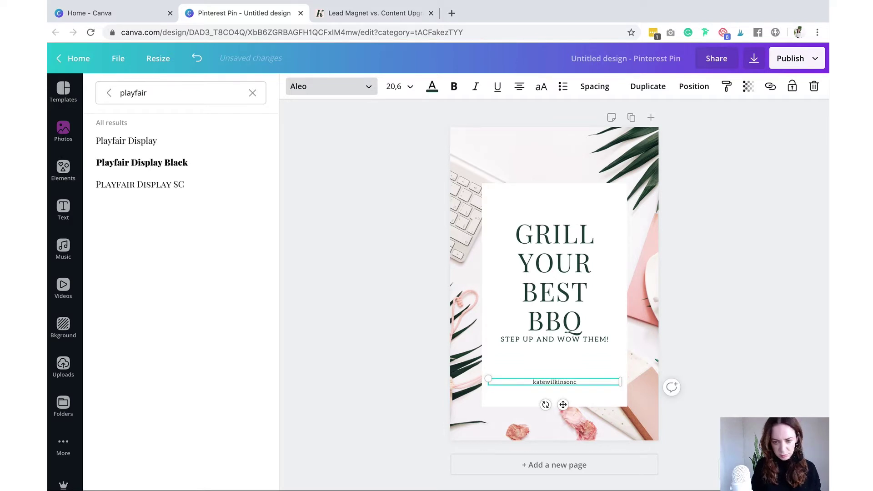
text(reative)
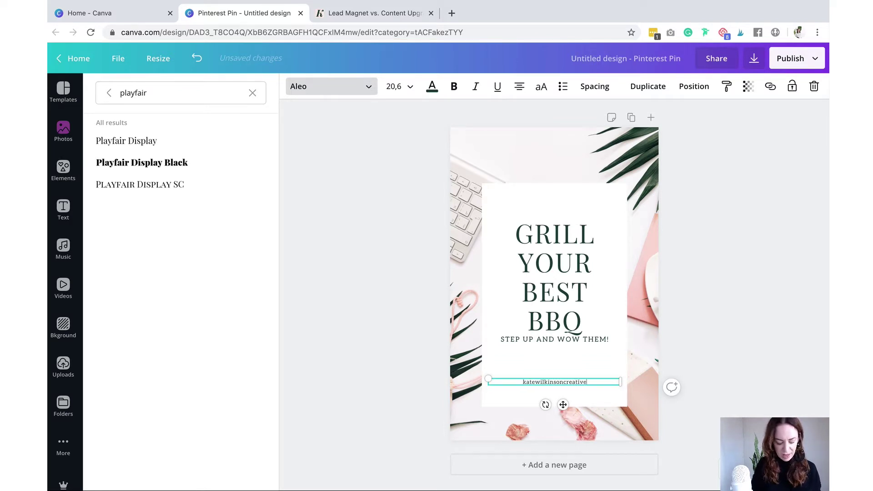
text(.com)
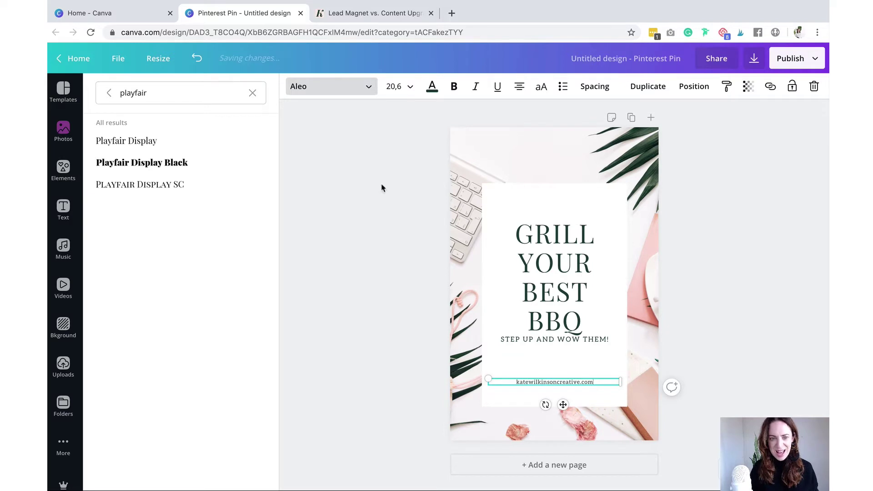
- Set the website text in Montserrat Semi-Bold and switch it to uppercase
click(324, 87)
click(324, 88)
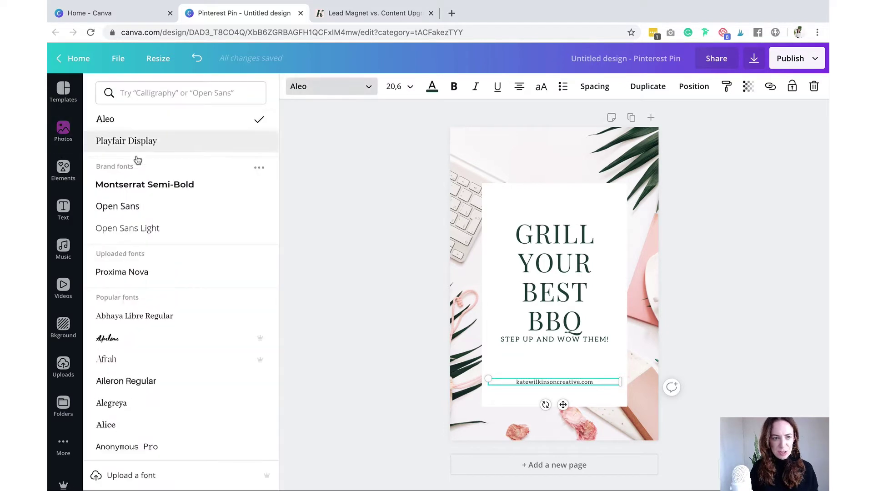
click(152, 187)
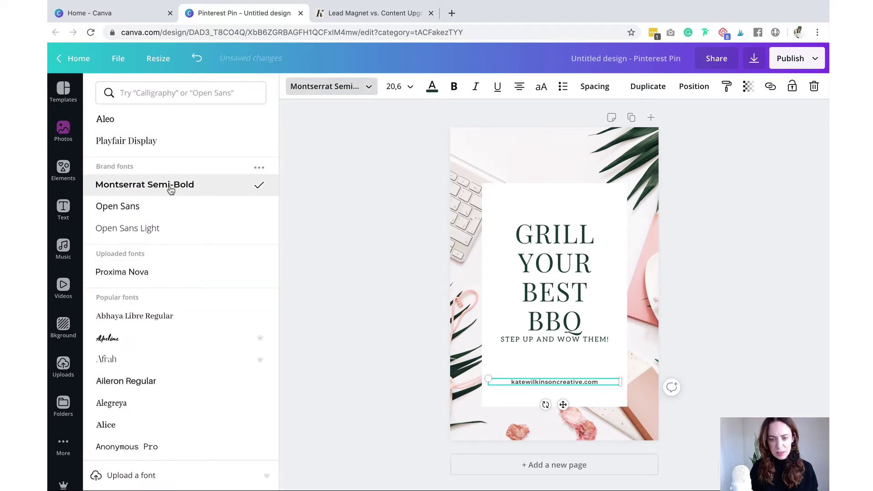
click(541, 88)
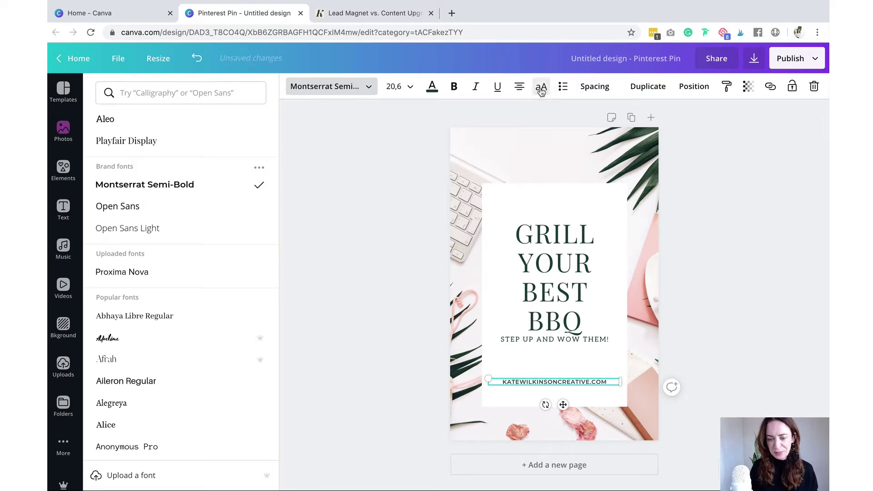
- Add a square shape and reshape it into a thin bar spanning the lower edge of the white box
click(62, 172)
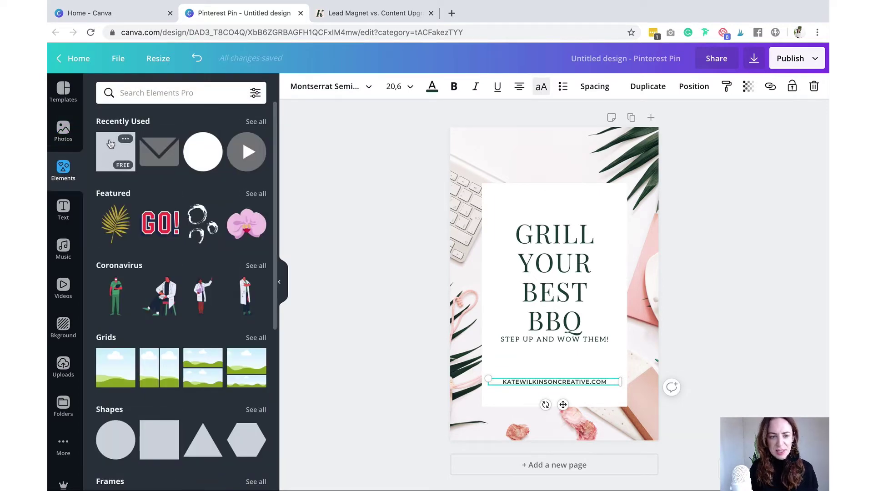
scroll(118, 205, down, 4)
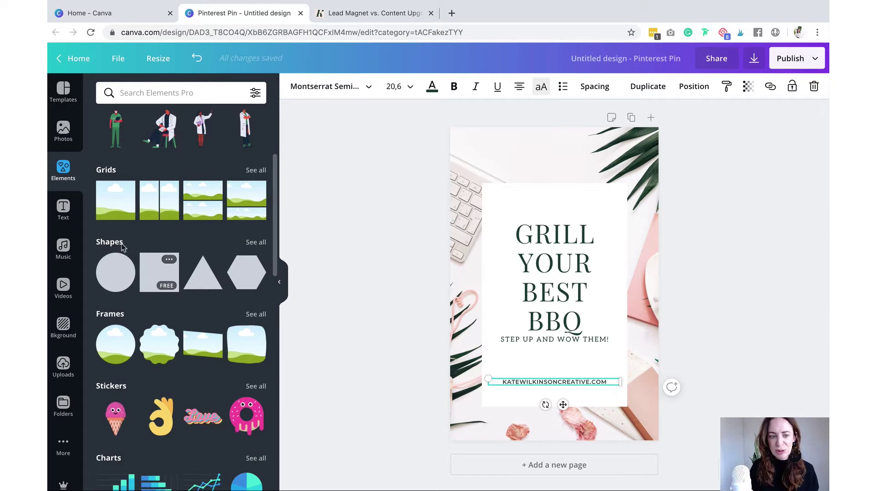
click(159, 272)
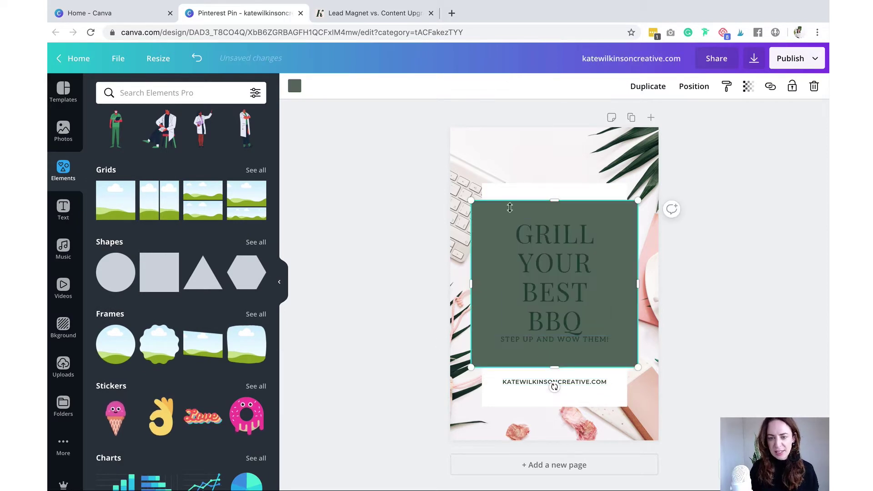
drag(556, 203, 584, 401)
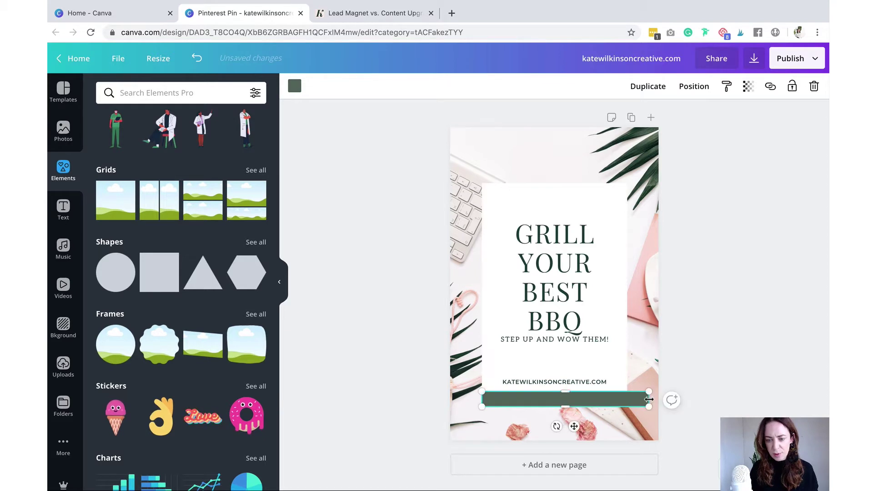
drag(649, 399, 627, 399)
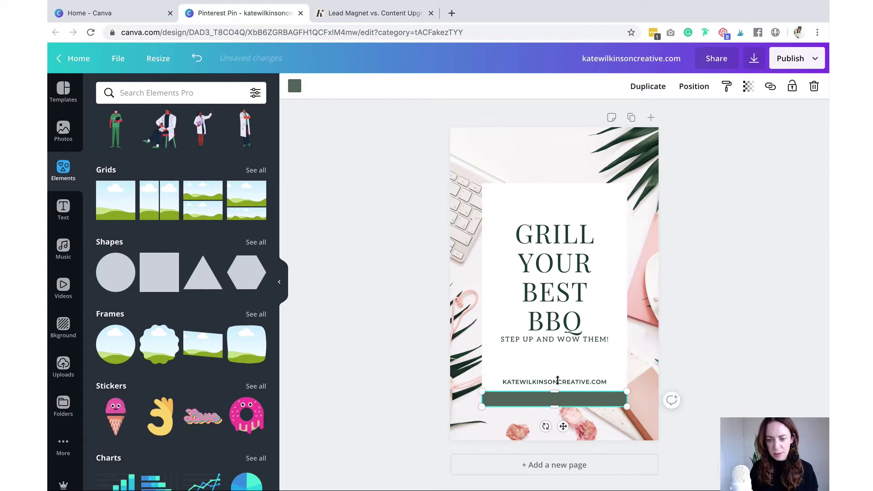
- Move the website text onto the green bar and recolor the text white
drag(557, 381, 556, 399)
click(432, 86)
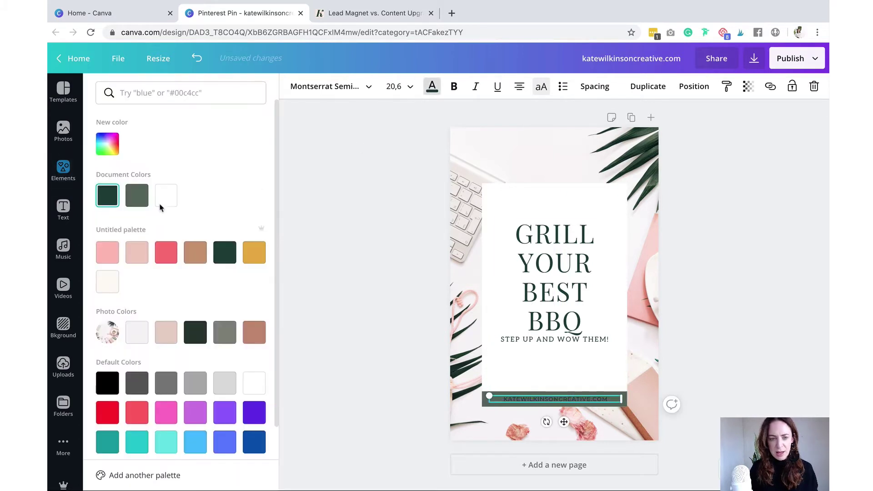
click(163, 201)
- Recolor the bar behind the website text to the palette's pale pink, #efc7bb
click(551, 395)
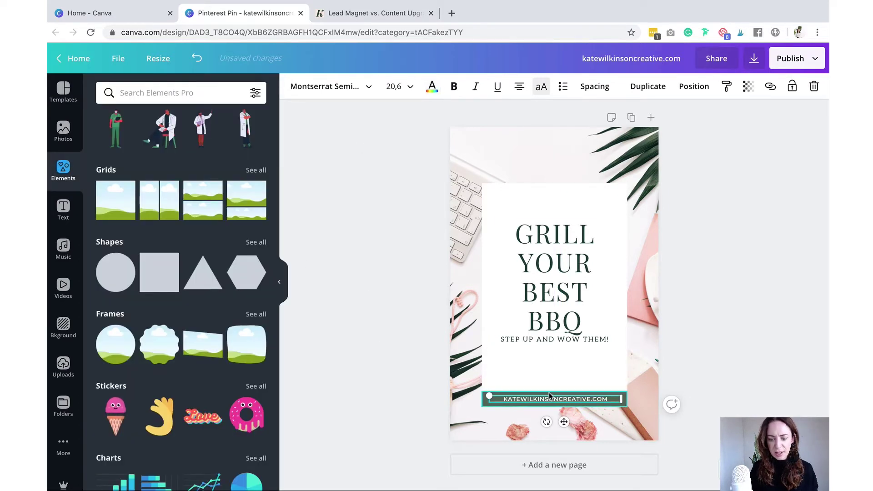
click(549, 392)
click(295, 86)
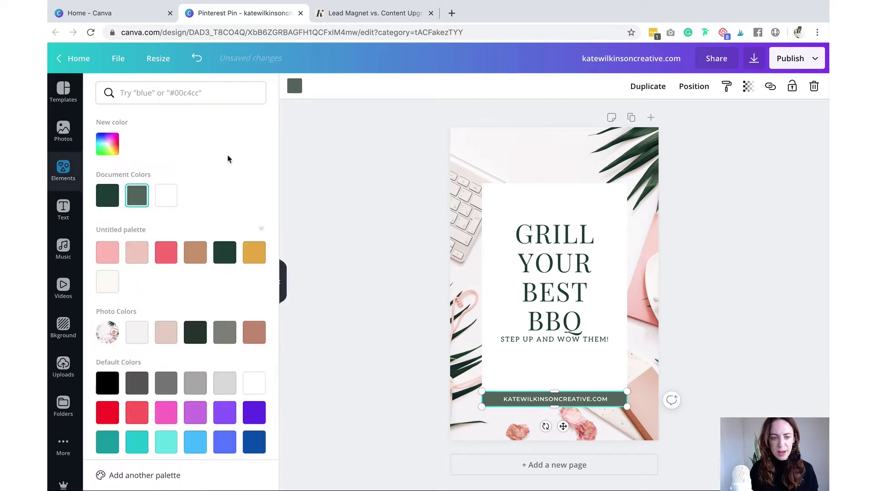
click(136, 252)
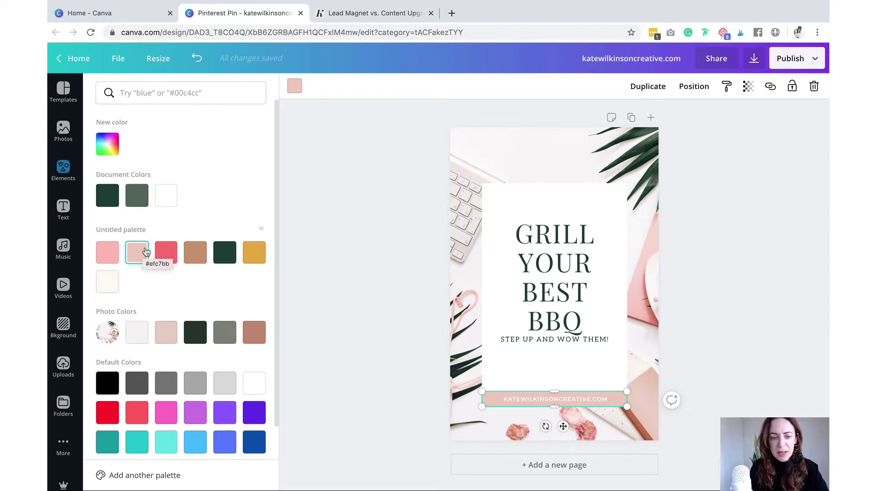
click(103, 142)
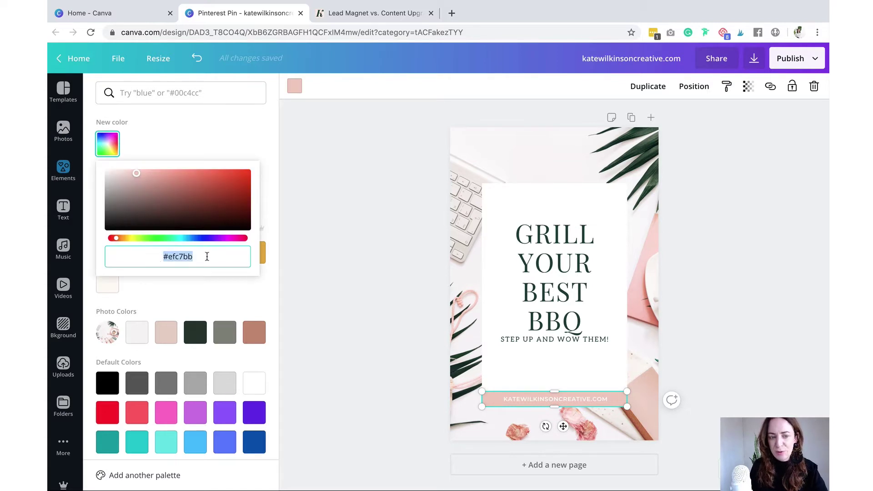
click(374, 279)
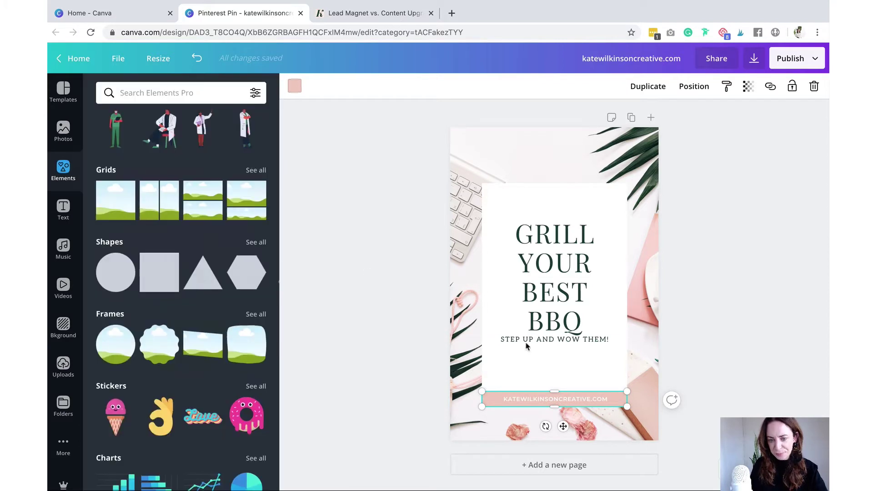
- Shift the tagline slightly further below the heading and adjust the pink bar's right end to match the white box's edge
drag(538, 339, 543, 344)
click(781, 345)
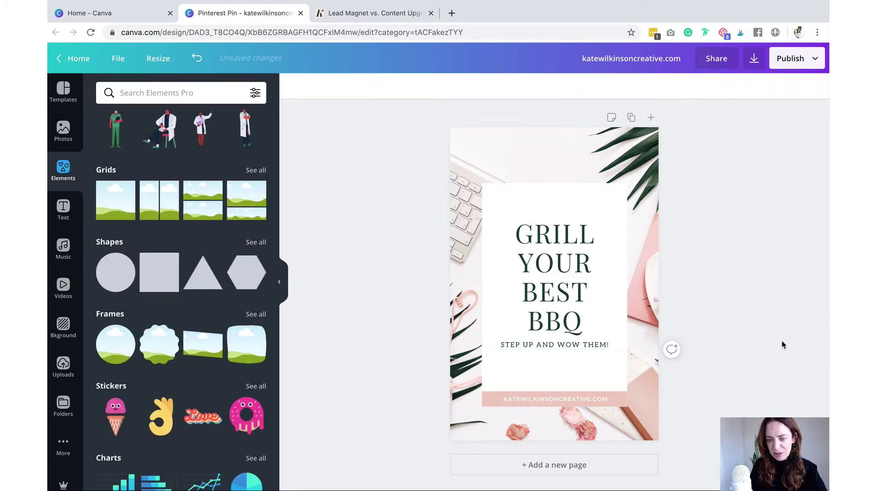
click(631, 405)
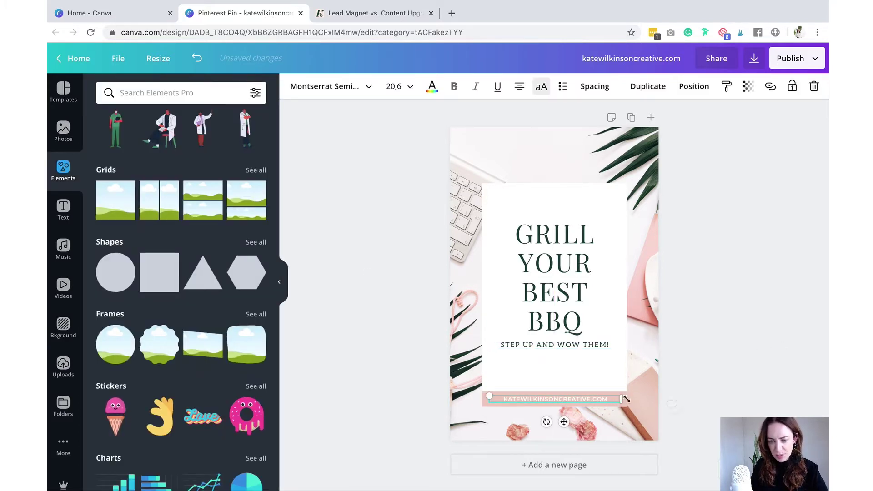
click(670, 403)
click(625, 399)
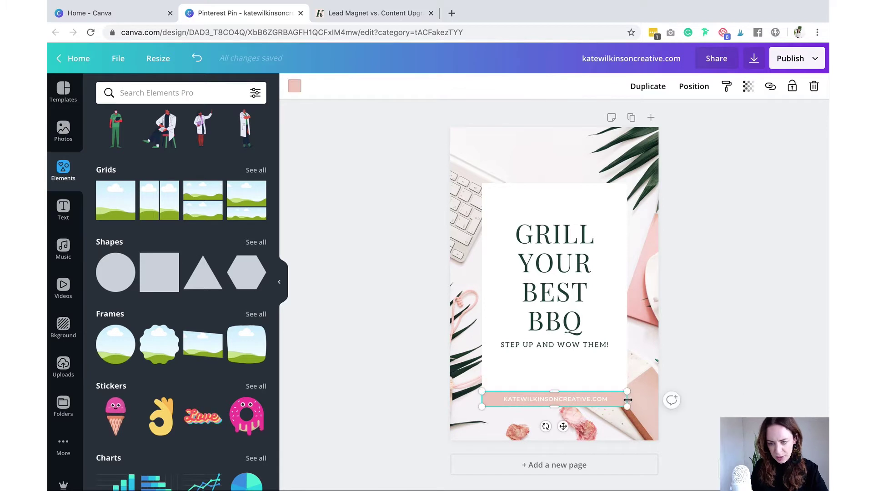
drag(626, 399, 628, 400)
click(718, 389)
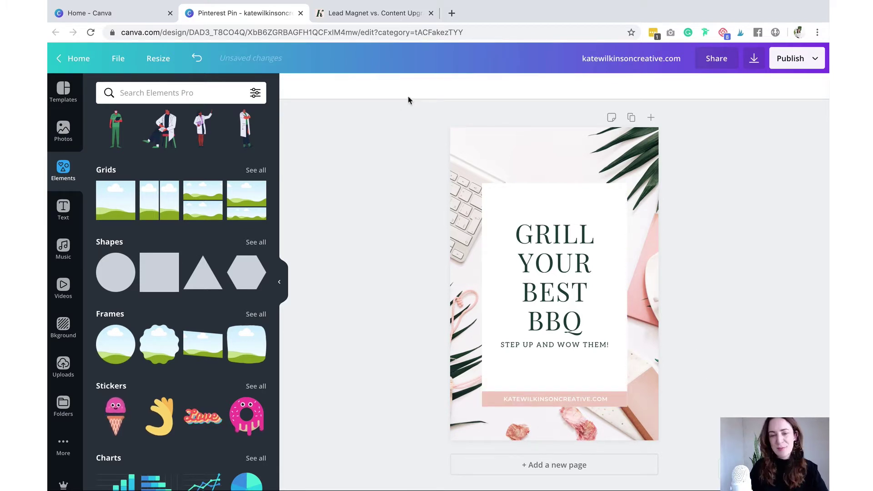
- Copy "Lead Magnet vs. Content Upgrade" from the blog post's title and replace the pin's heading with it
click(366, 14)
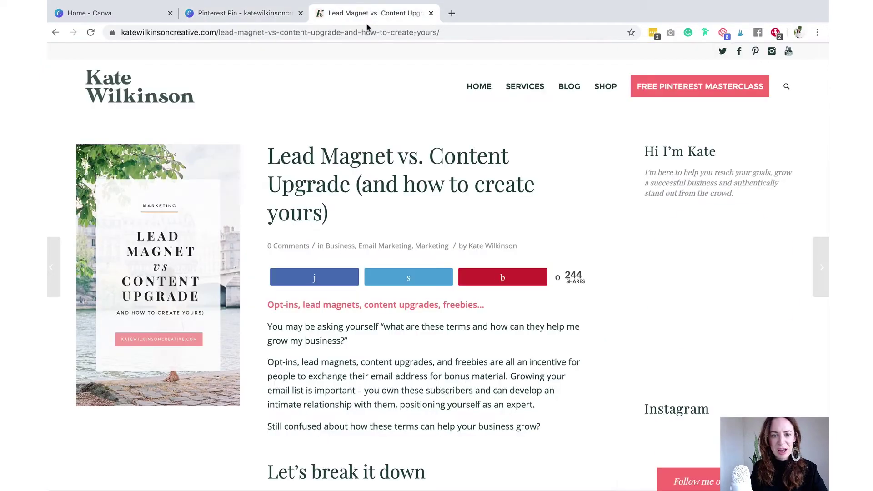
drag(255, 157, 351, 190)
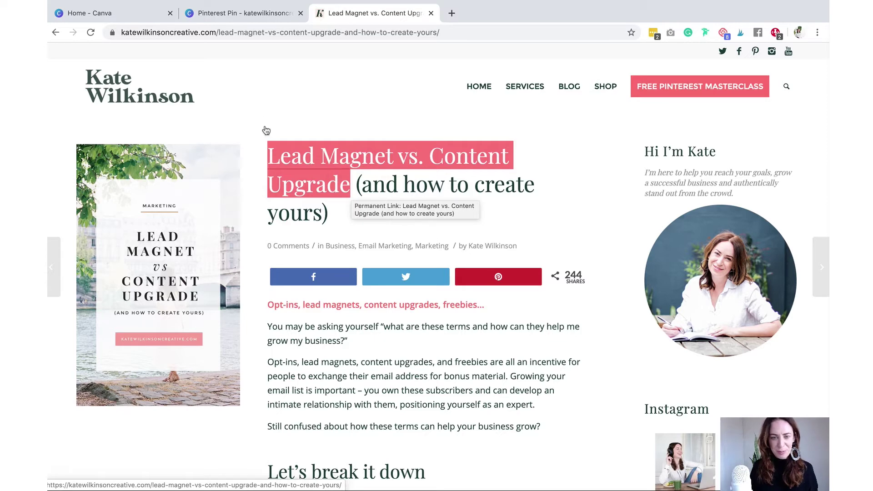
click(257, 15)
click(550, 264)
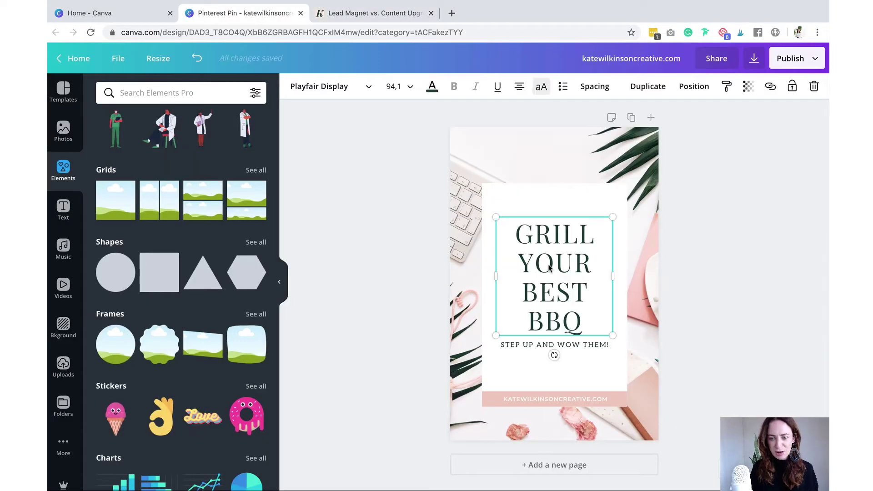
double_click(549, 264)
triple_click(551, 265)
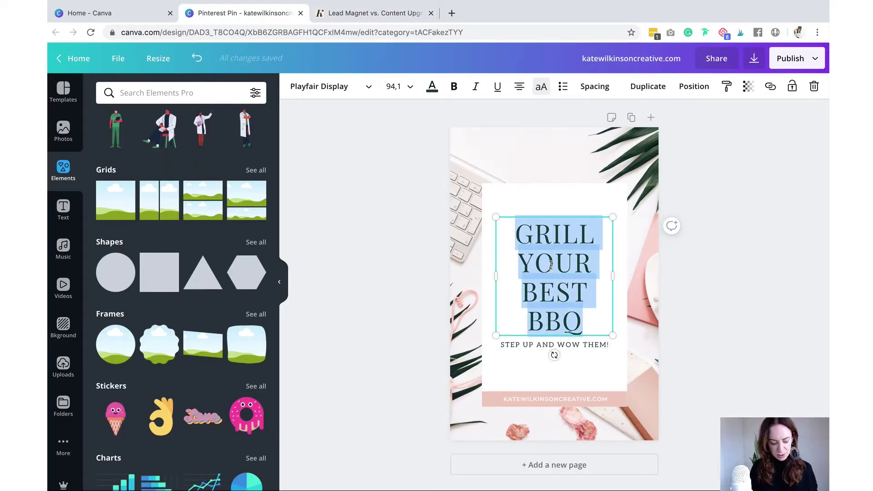
text(LEAD MAGNET VS. CONTENT UPGRADE)
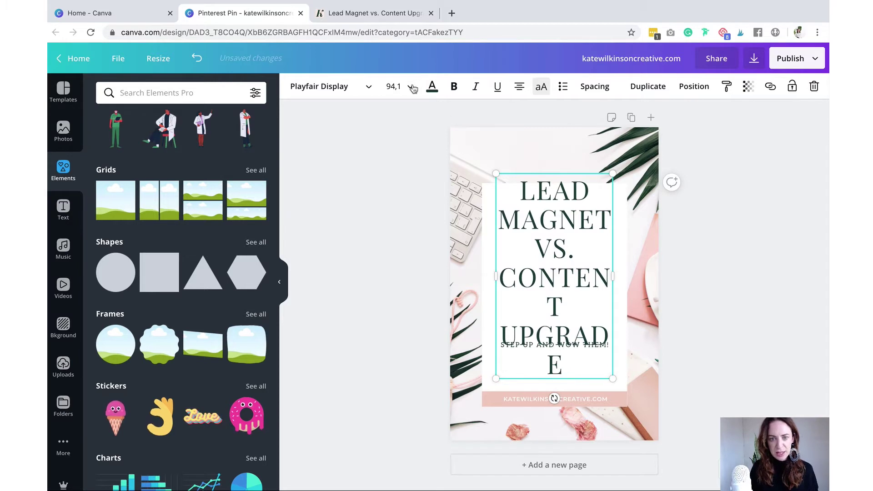
- Set the font size of the "Lead Magnet vs. Content Upgrade" heading to 72
click(396, 87)
scroll(410, 310, down, 2)
scroll(409, 310, down, 2)
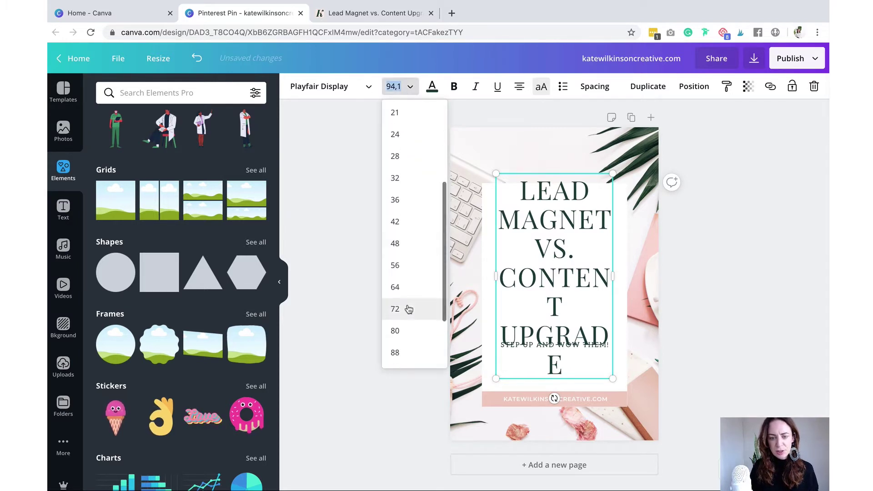
click(409, 309)
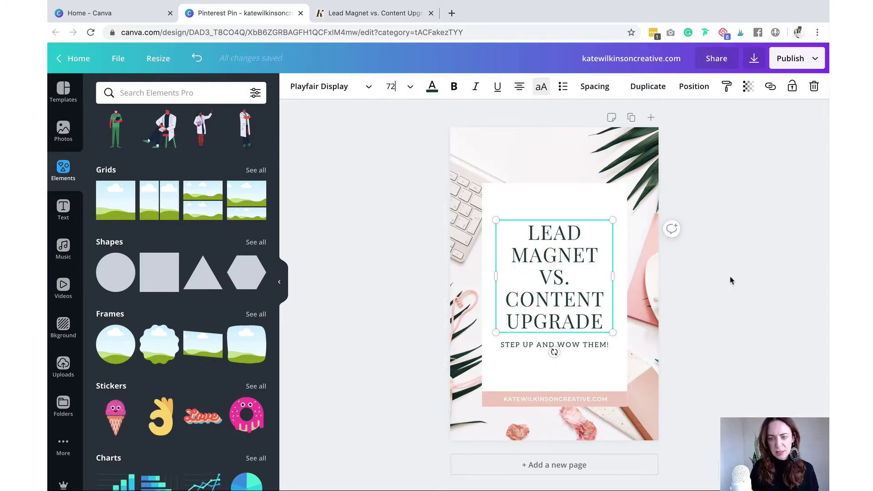
- Make the "Lead Magnet vs. Content Upgrade" heading bold
click(454, 87)
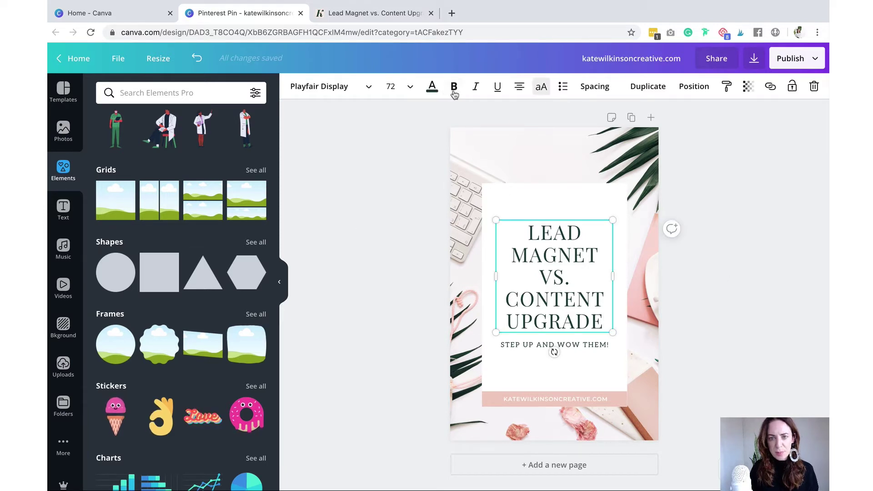
click(454, 88)
click(353, 221)
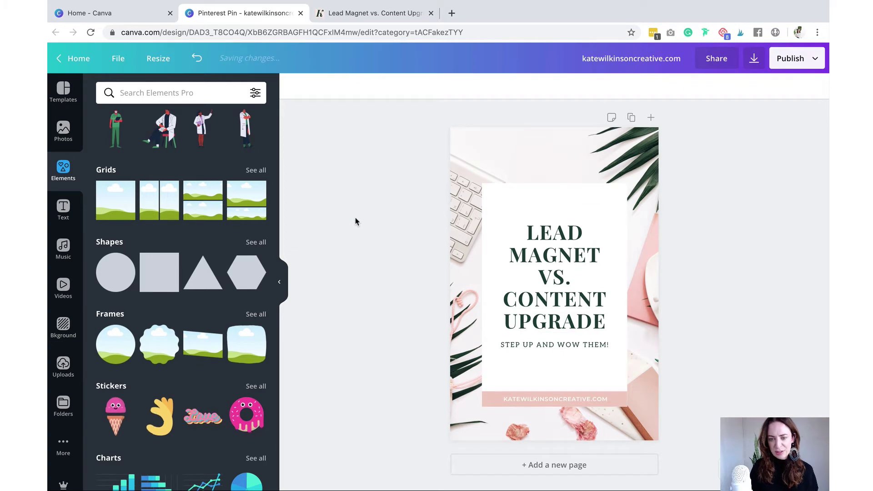
- Copy "(and how to create yours)" from the blog post's title and replace the pin's tagline with it
click(372, 13)
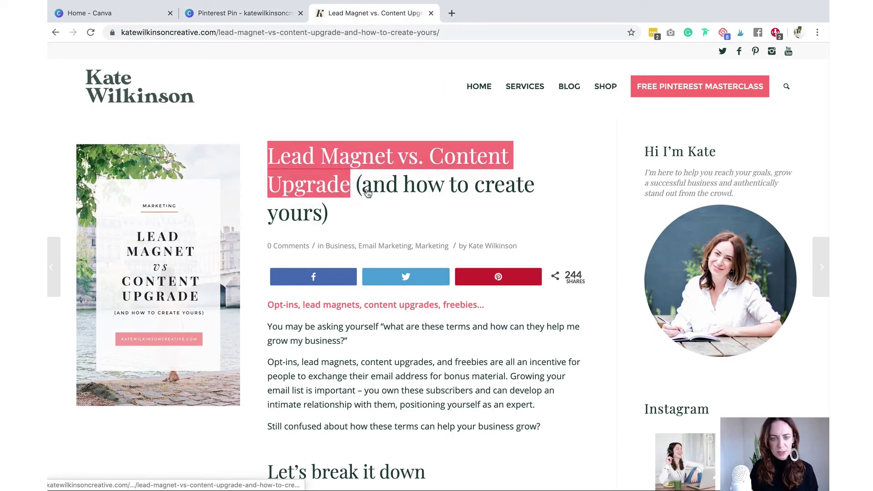
click(354, 227)
drag(349, 222, 351, 185)
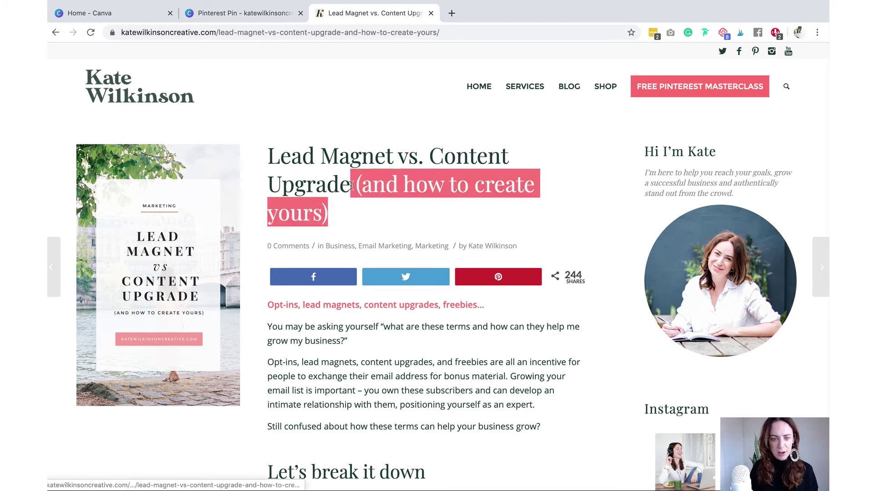
click(241, 13)
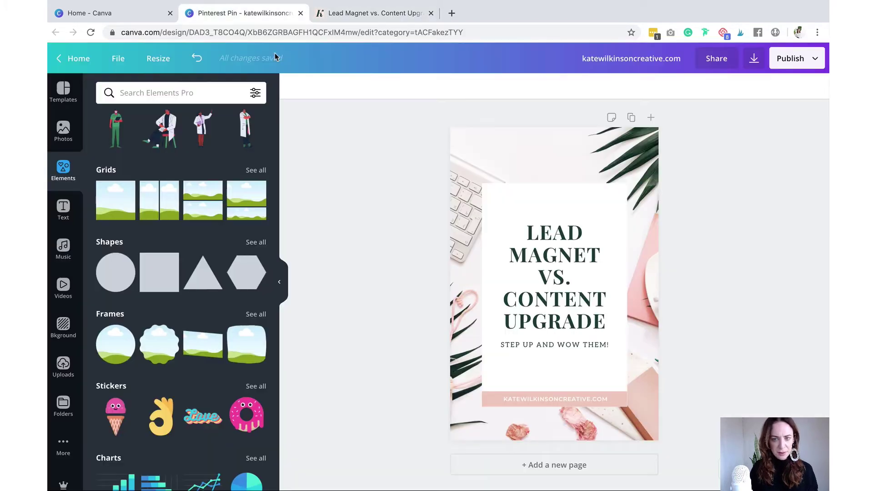
click(538, 346)
click(538, 347)
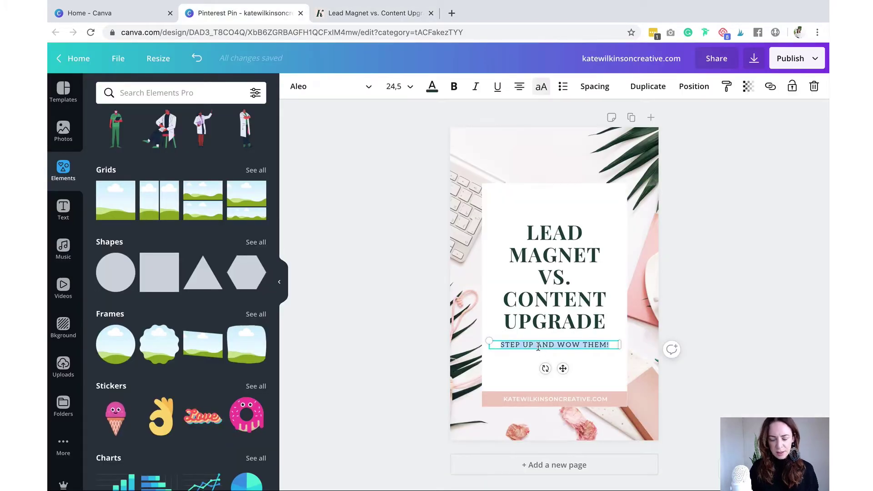
text((AND HOW TO CREATE YOURS))
click(763, 328)
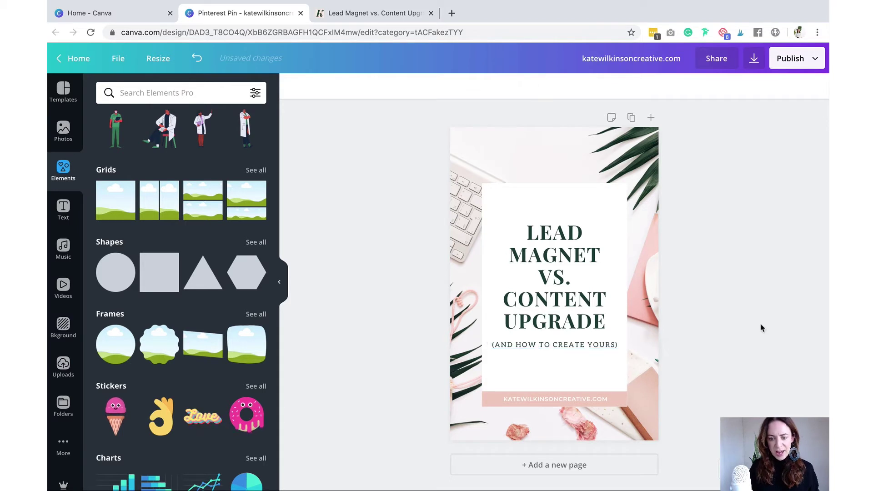
- Change the font of the "(and how to create yours)" tagline to Playfair Display
click(556, 344)
click(370, 87)
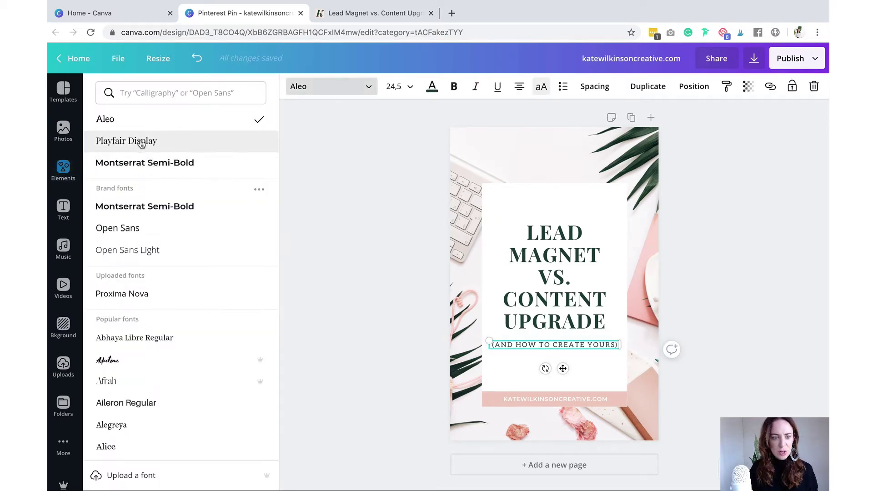
click(138, 142)
click(799, 267)
click(800, 267)
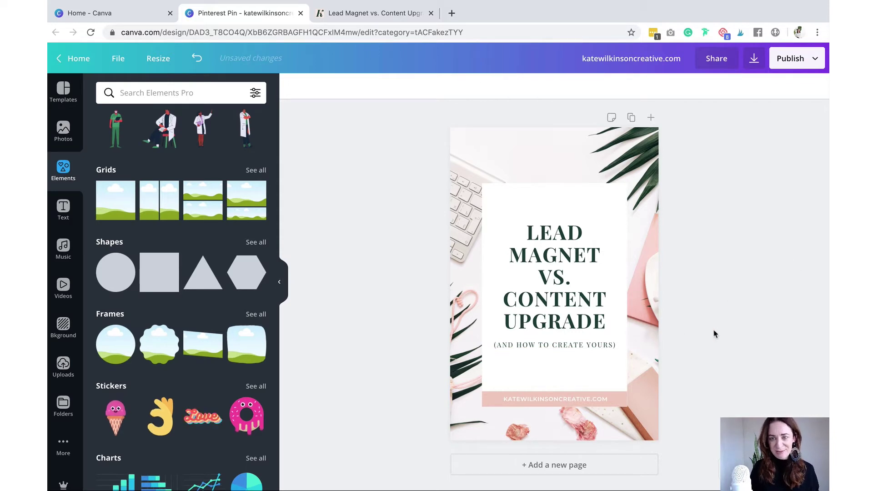
- Duplicate the finished pin twice to make a three-page design, and return to page 1
scroll(715, 335, up, 1)
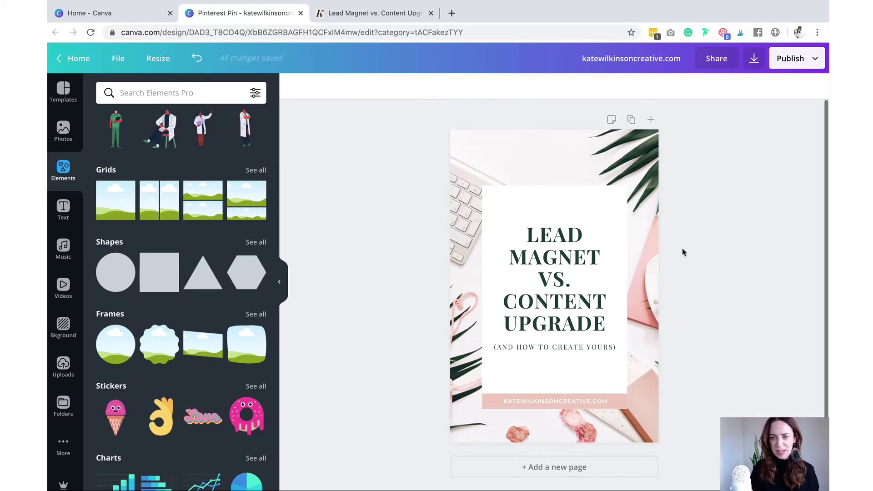
click(631, 120)
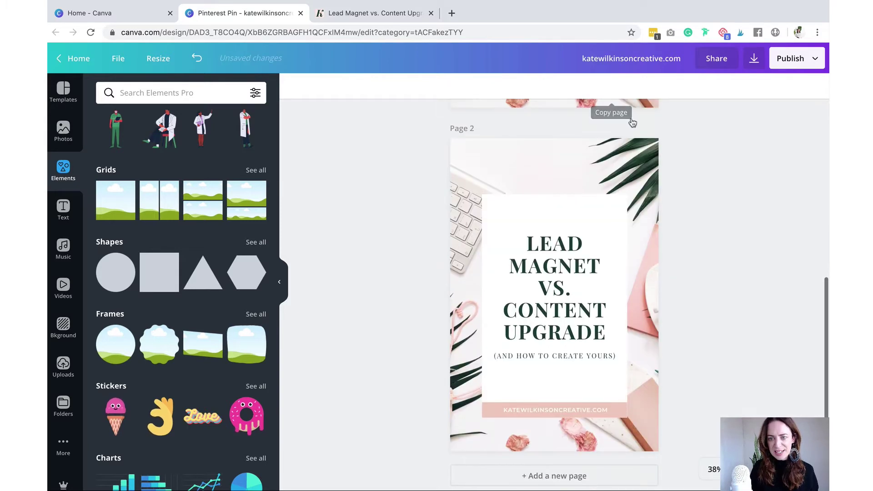
scroll(782, 246, up, 5)
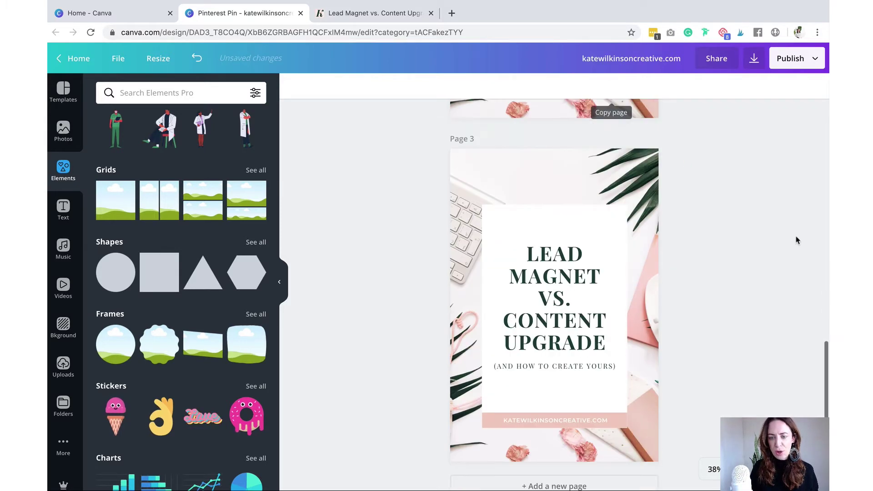
scroll(773, 251, up, 3)
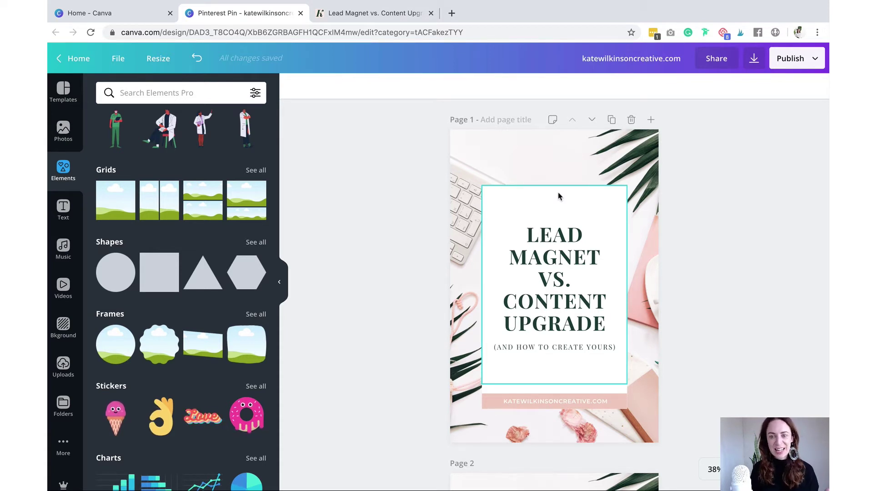
- Add a small circle centered on the white box's upper edge on page 1 and recolor it the palette's pale pink
click(115, 269)
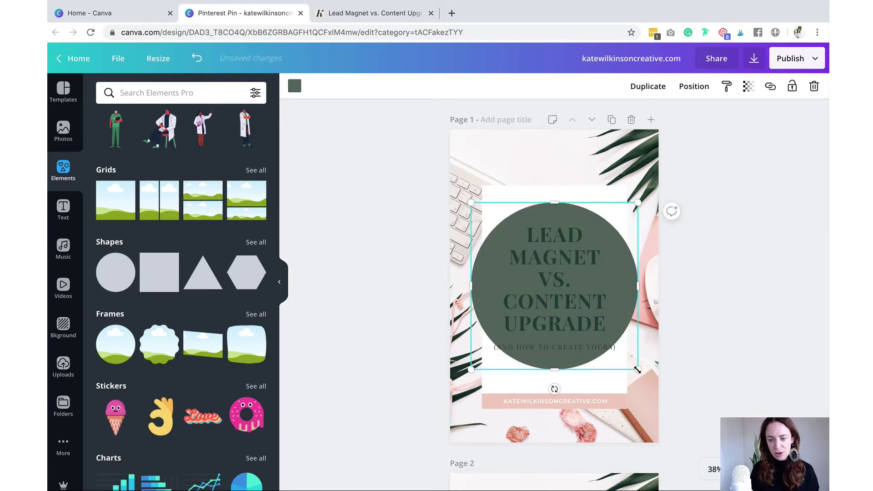
drag(641, 372, 551, 191)
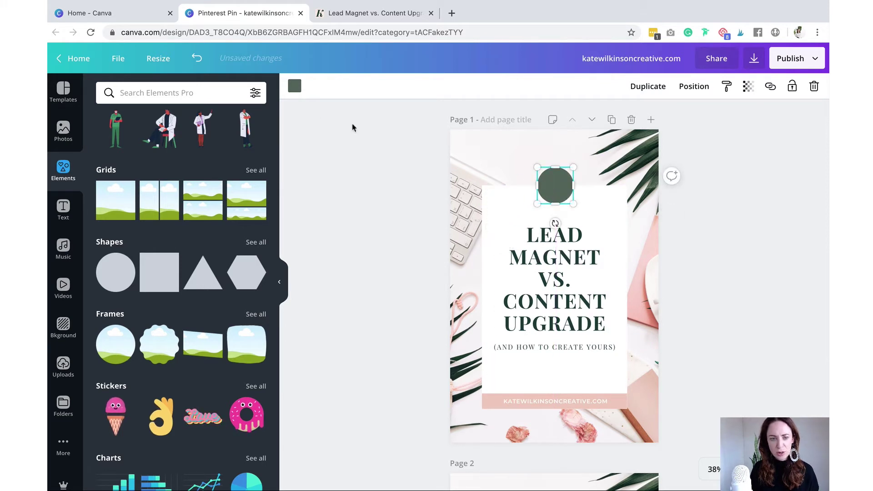
click(295, 86)
click(137, 252)
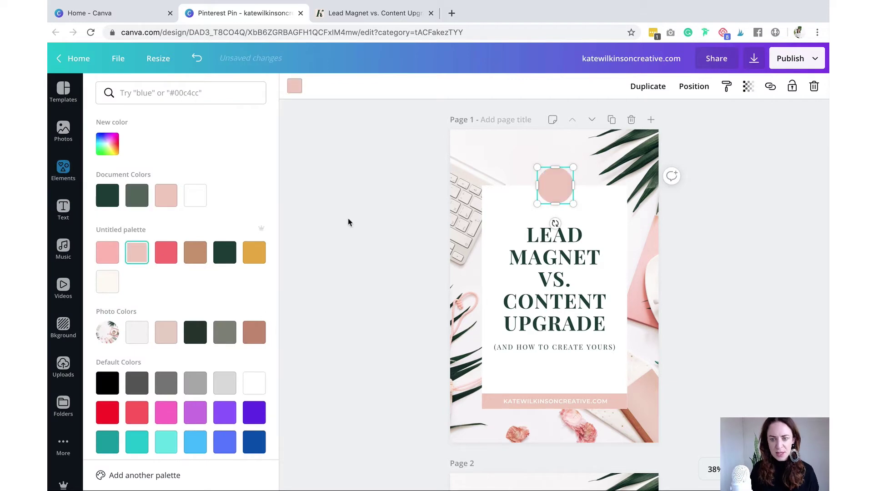
key(Escape)
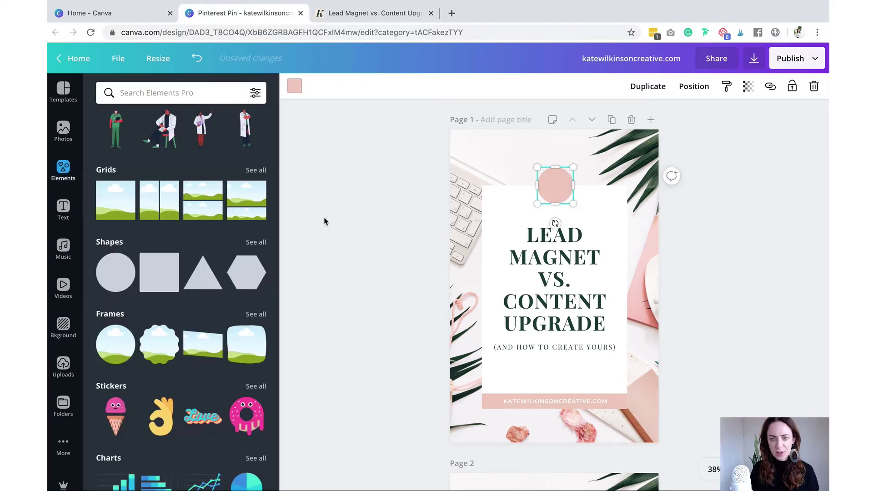
click(361, 222)
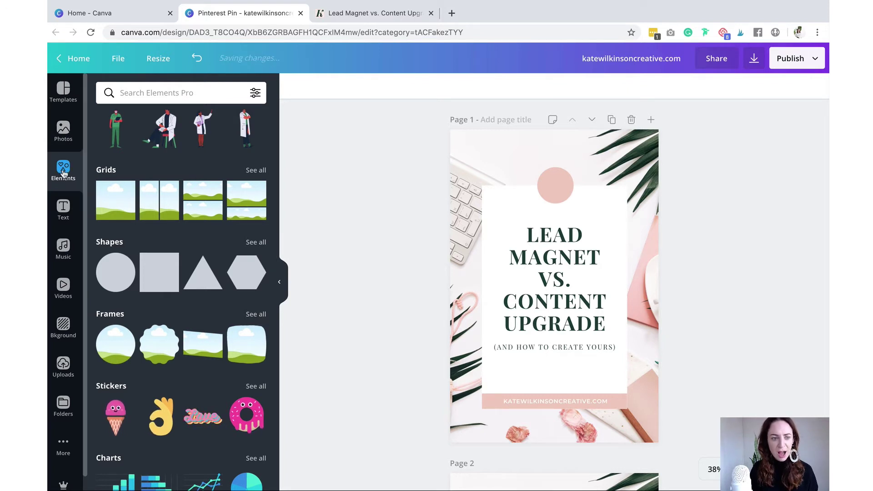
- Search the elements for "envelope" and filter the results to free, animated graphics
click(187, 97)
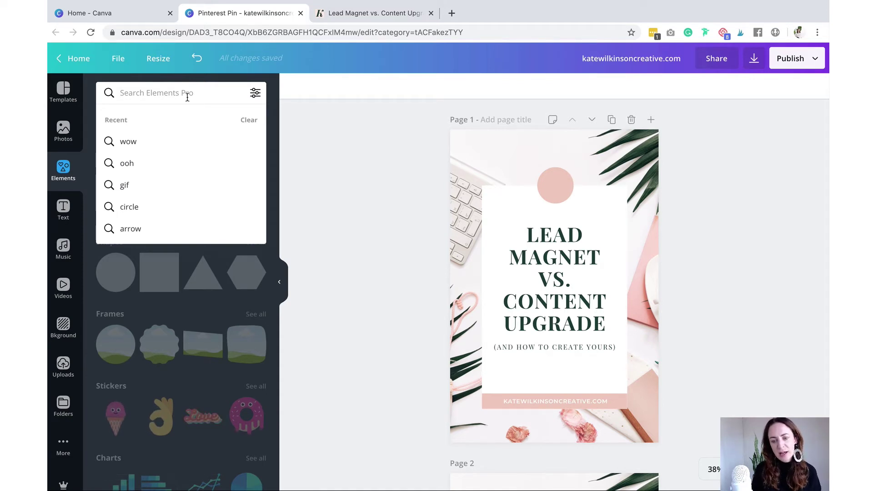
text(envo)
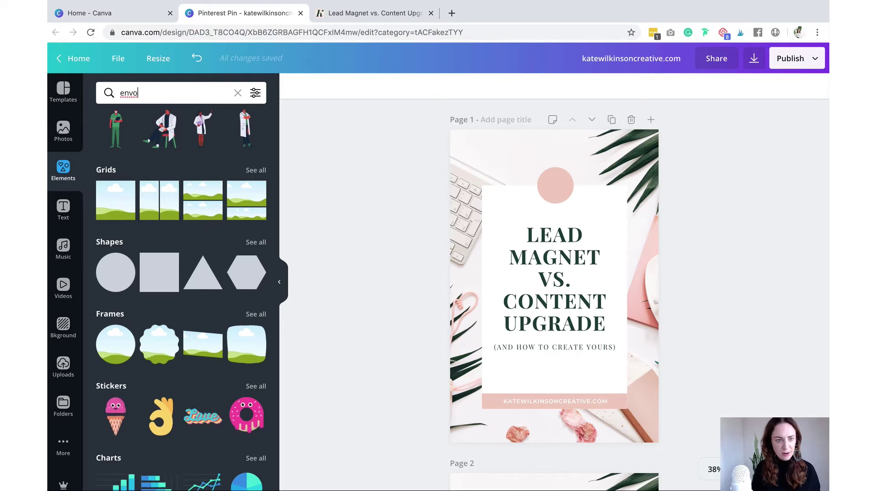
key(BackSpace)
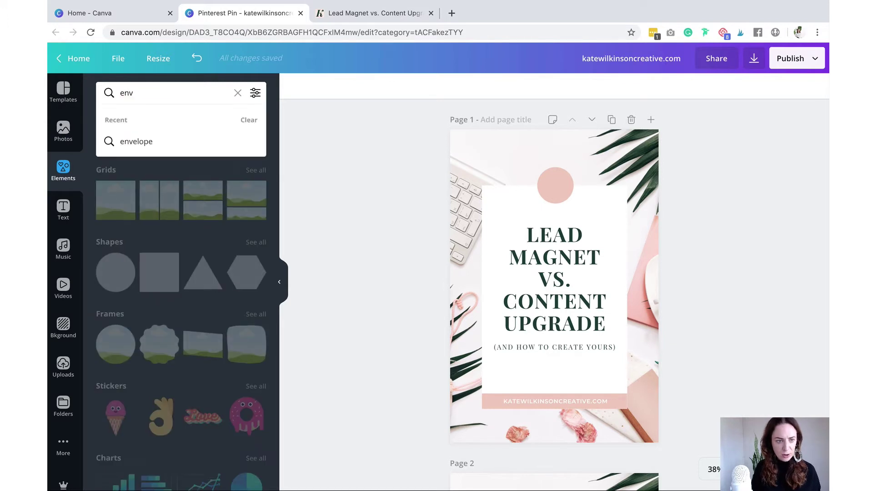
click(145, 142)
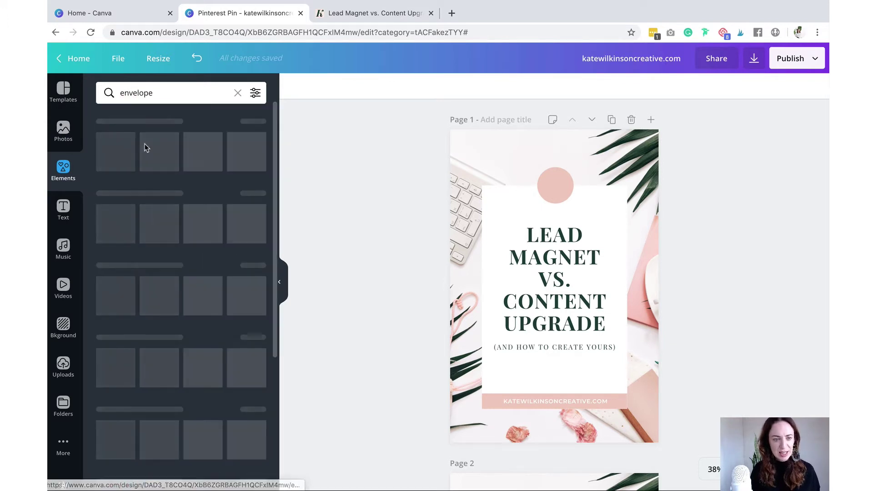
click(256, 93)
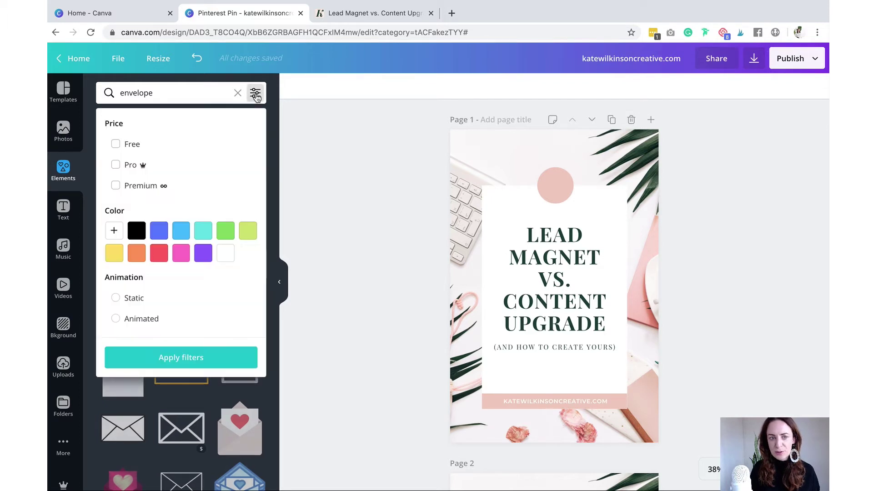
click(116, 145)
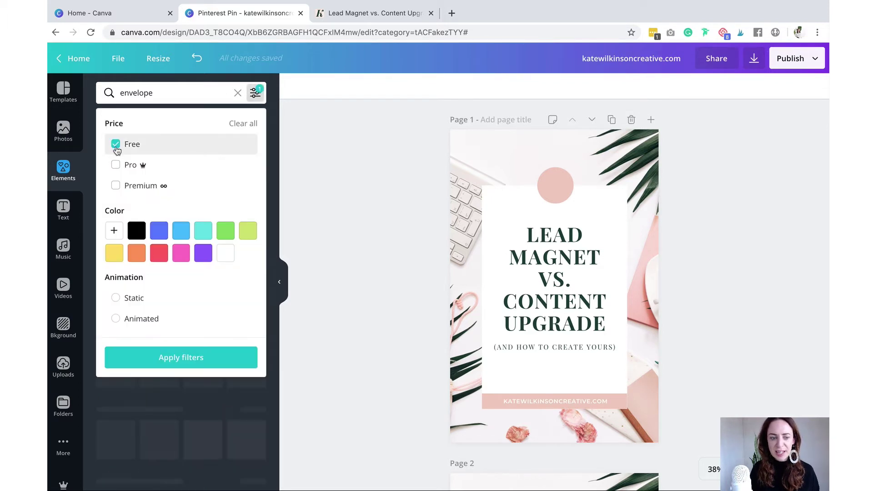
click(116, 319)
click(198, 358)
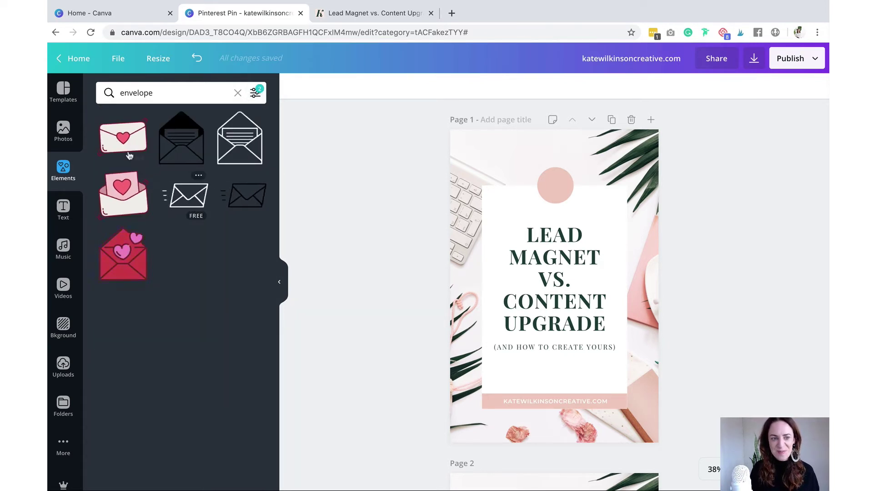
- Add the animated closed white envelope with the heart seal to page 1
click(123, 137)
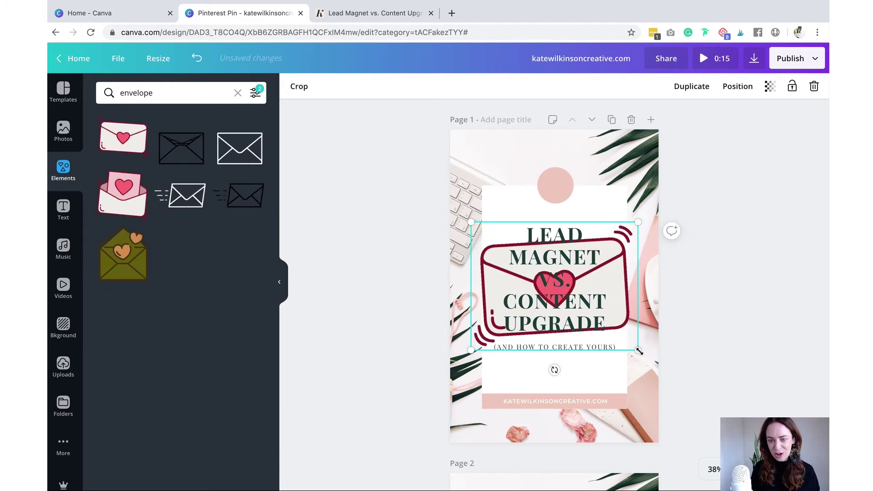